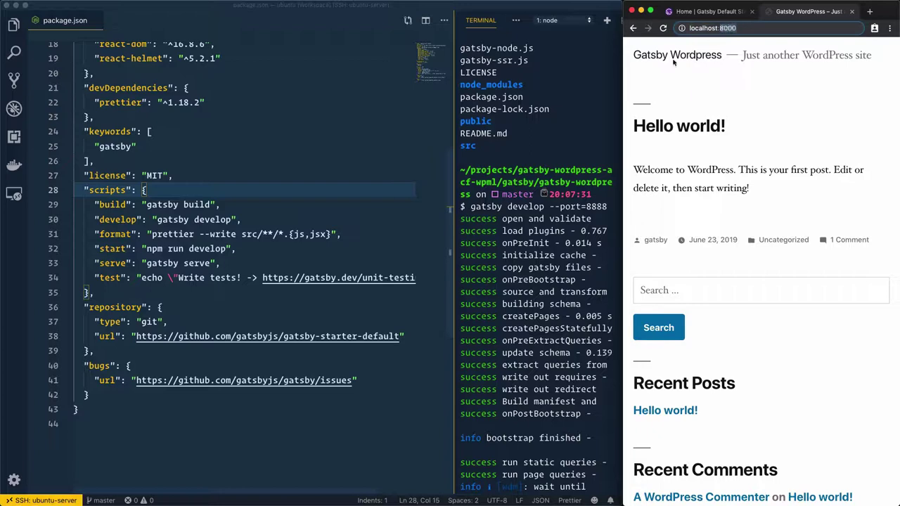
Switch to the GitHub README window and scroll through its WordPress installation steps and plugin list.
click(529, 295)
scroll(521, 291, up, 2)
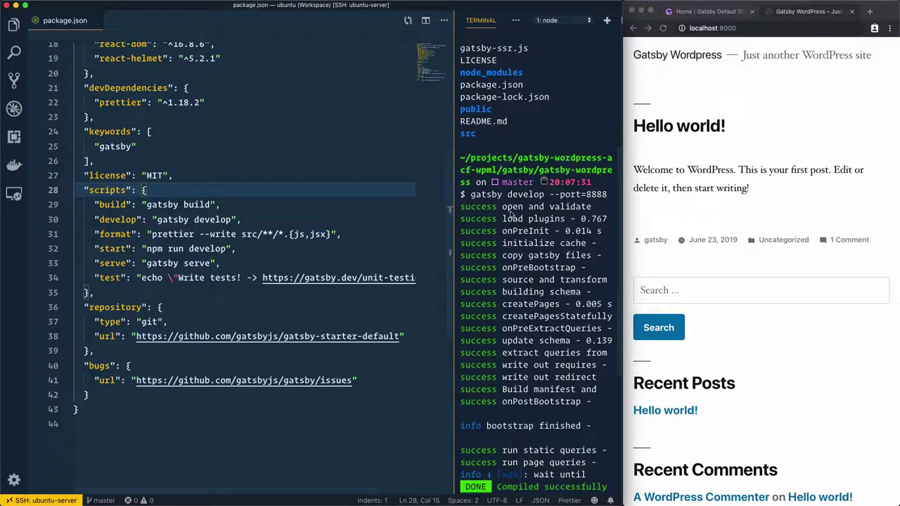
click(681, 163)
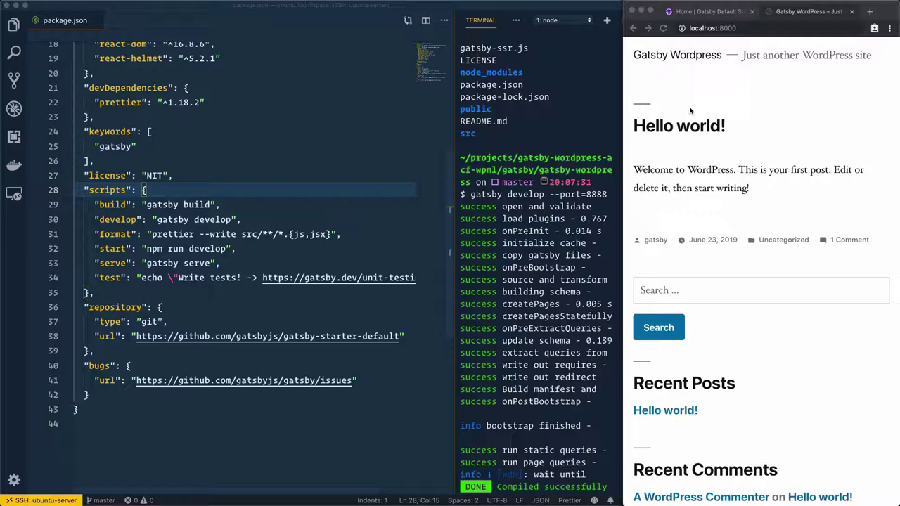
key(ctrl+Up)
click(534, 366)
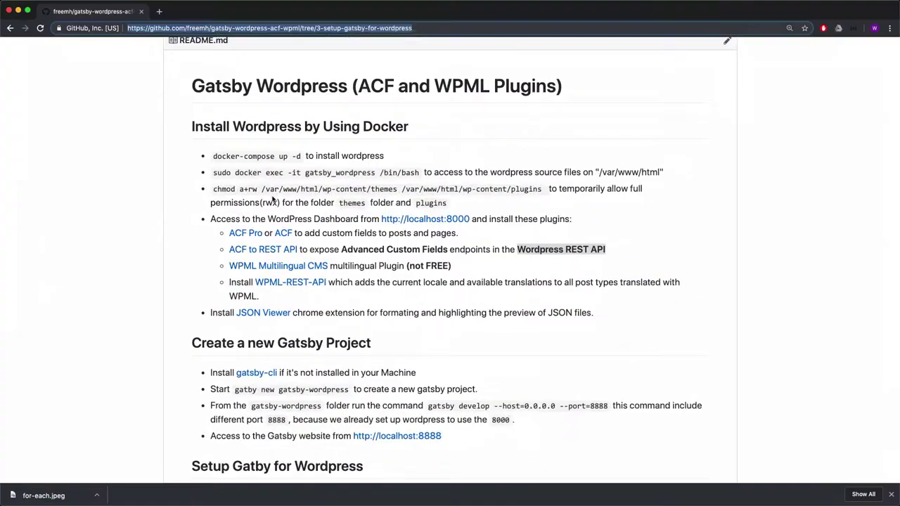
scroll(274, 200, up, 5)
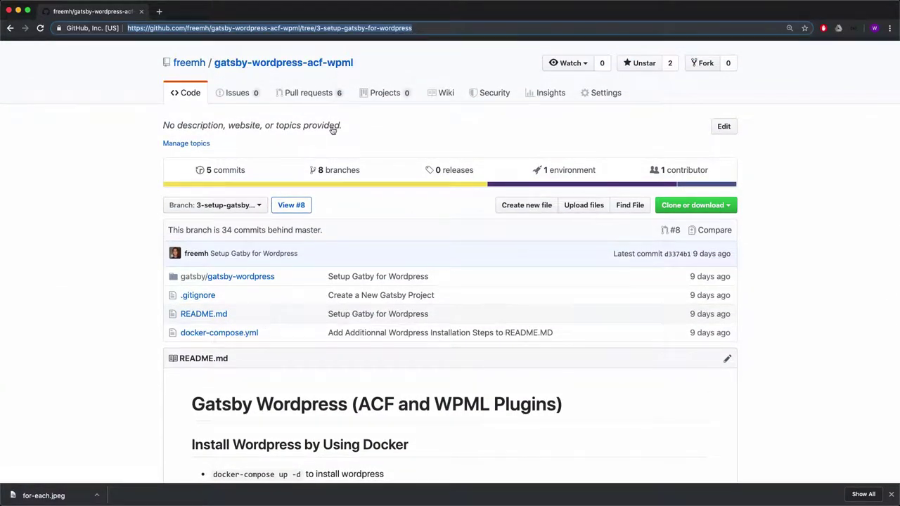
scroll(299, 196, down, 10)
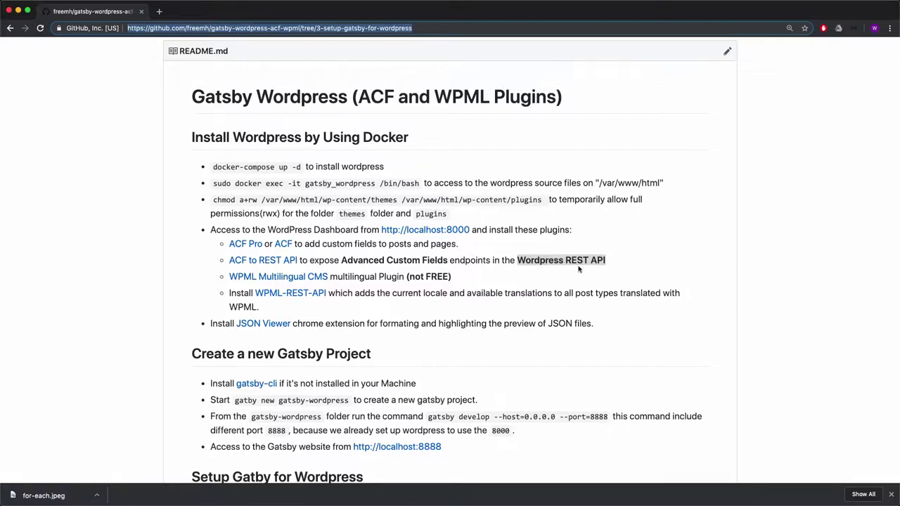
key(ctrl+Up)
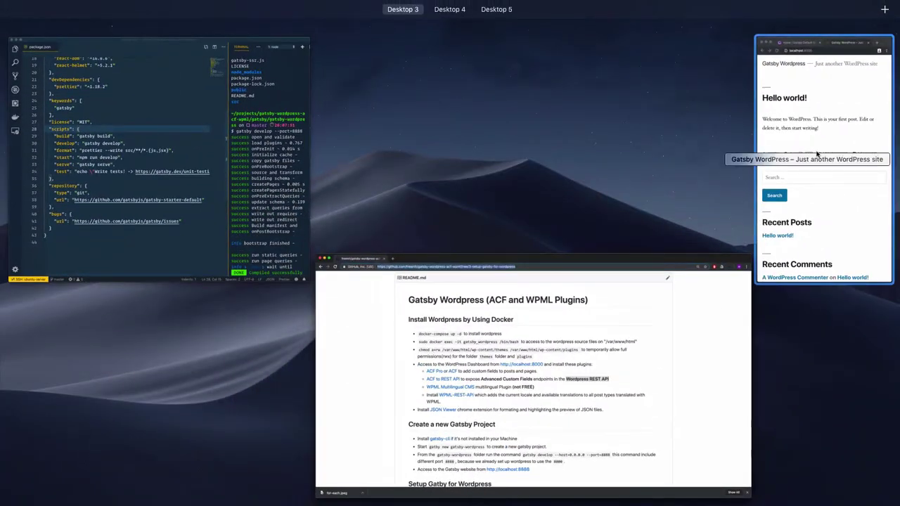
Open localhost:8000/wp-json in a new tab of the full-screen site browser; it returns Not Found.
click(809, 159)
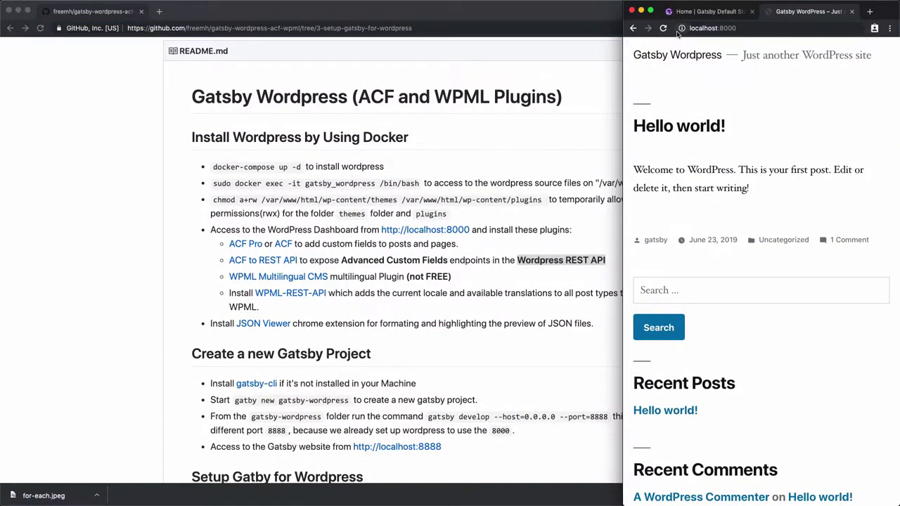
key(ctrl+alt+Return)
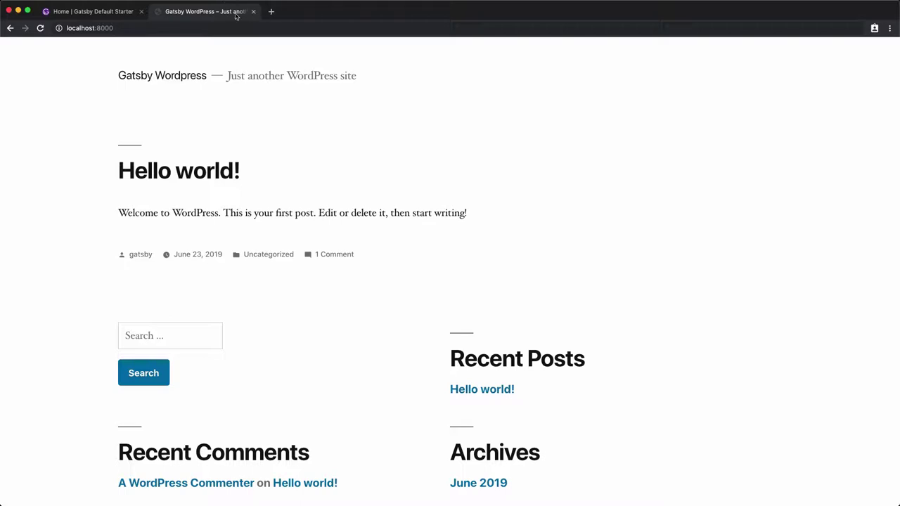
click(169, 24)
key(super+c)
key(super+t)
key(super+v)
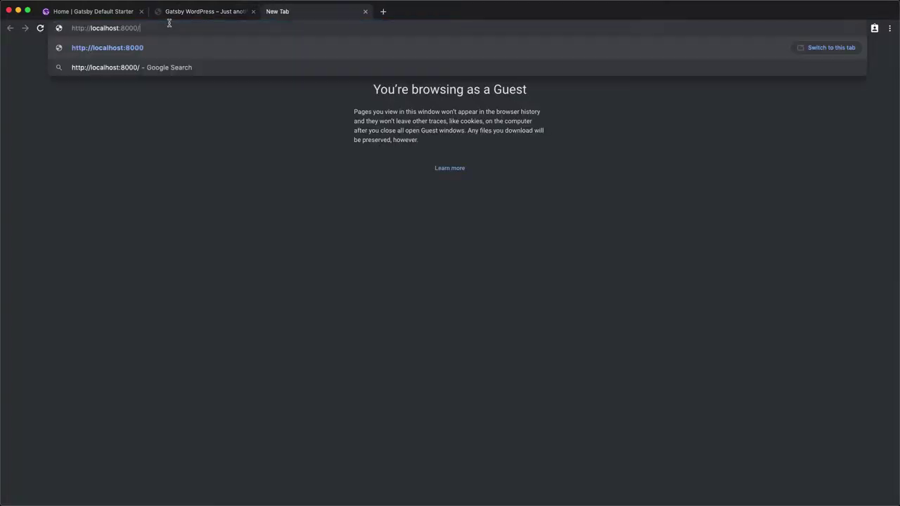
text(wp-json)
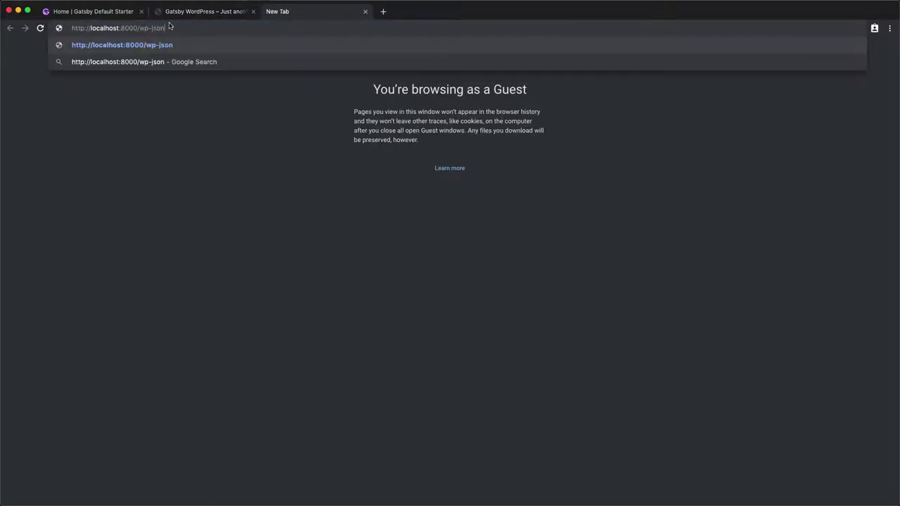
key(Return)
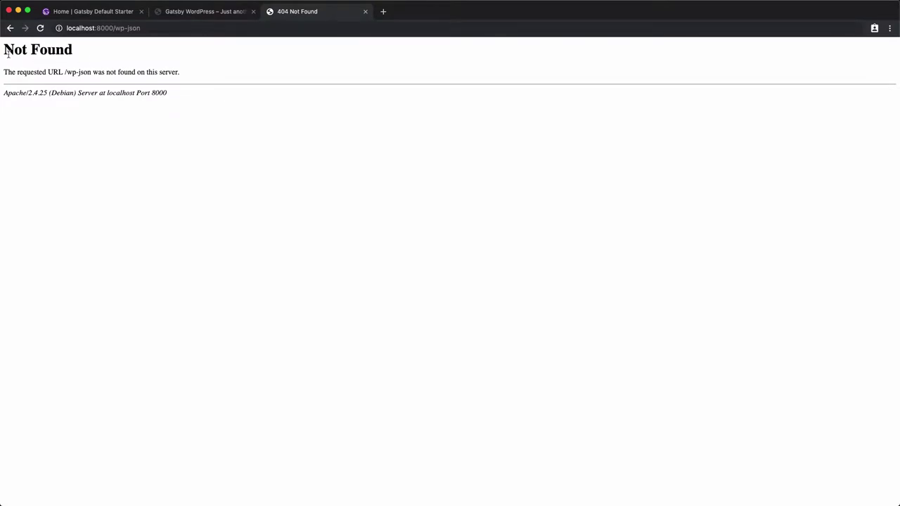
drag(81, 54, 2, 51)
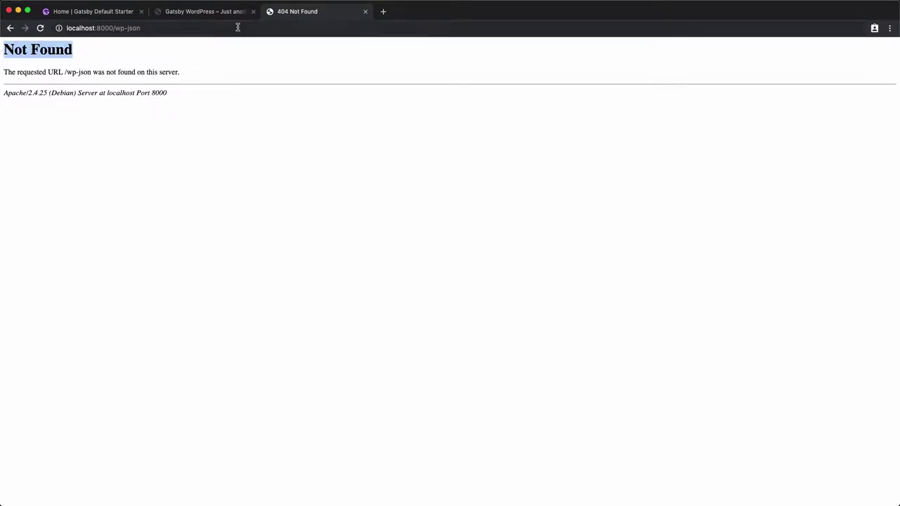
key(super+t)
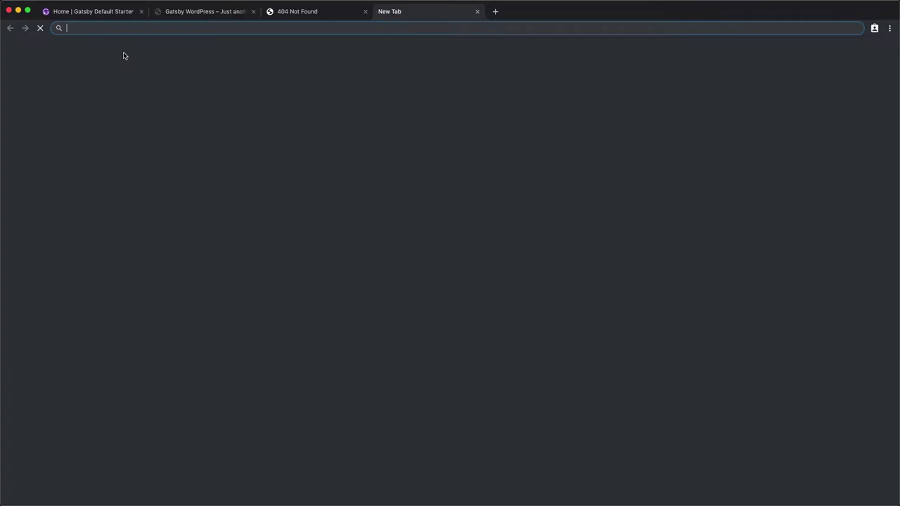
text(http://localhost:8000/wp-admin)
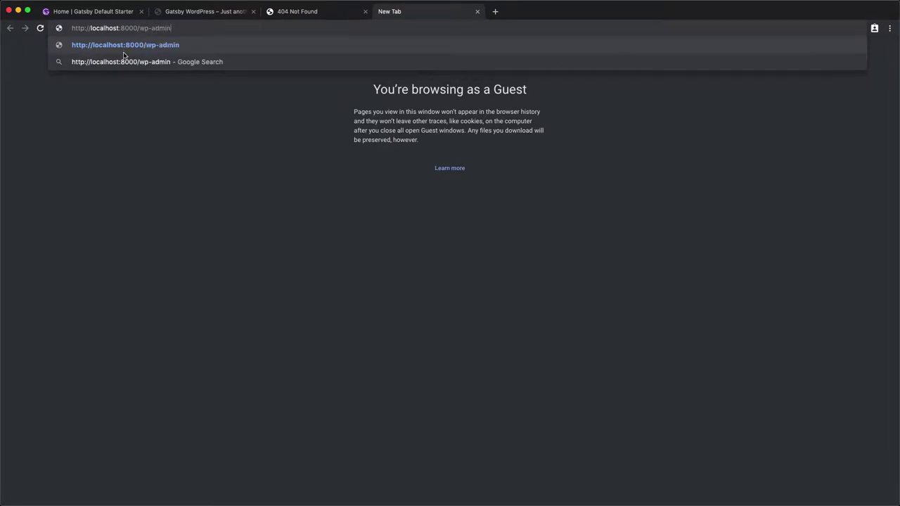
key(Return)
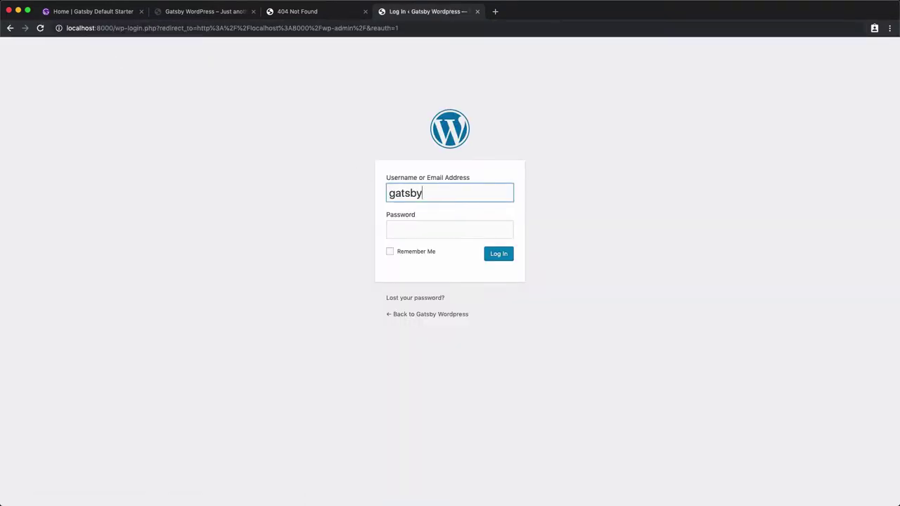
key(Tab)
key(Return)
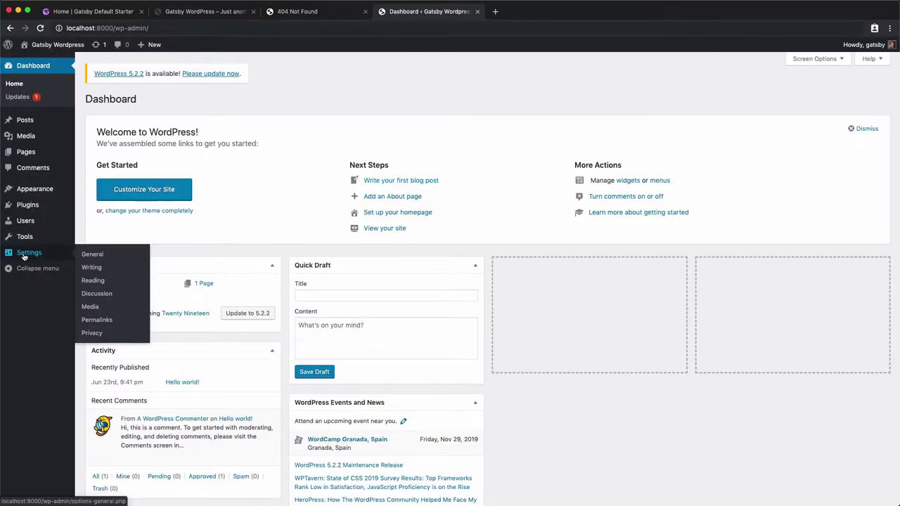
Choose the Post name (/%postname%/) structure under Settings > Permalinks and save it.
click(26, 253)
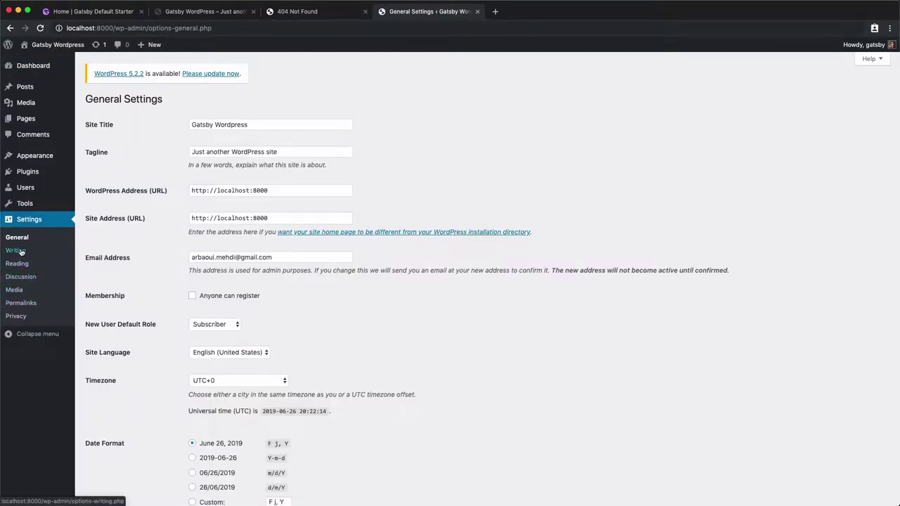
click(22, 303)
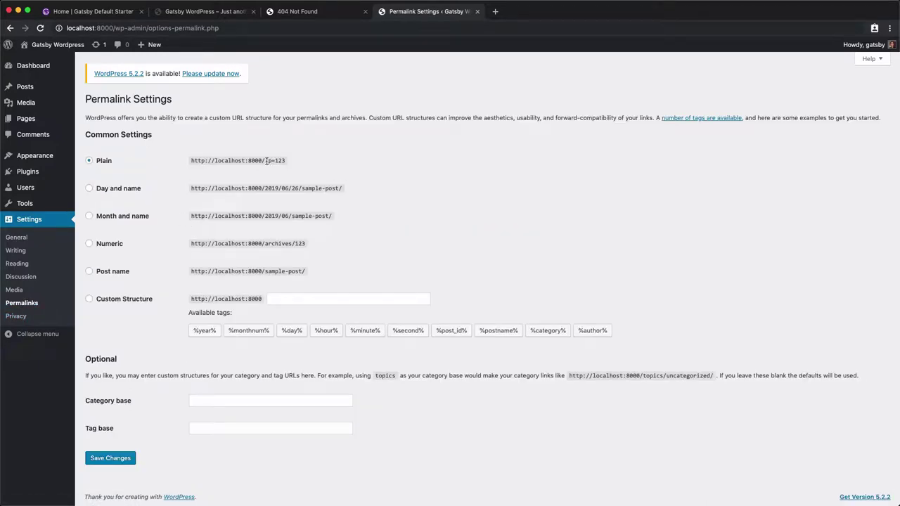
drag(266, 160, 296, 163)
click(89, 271)
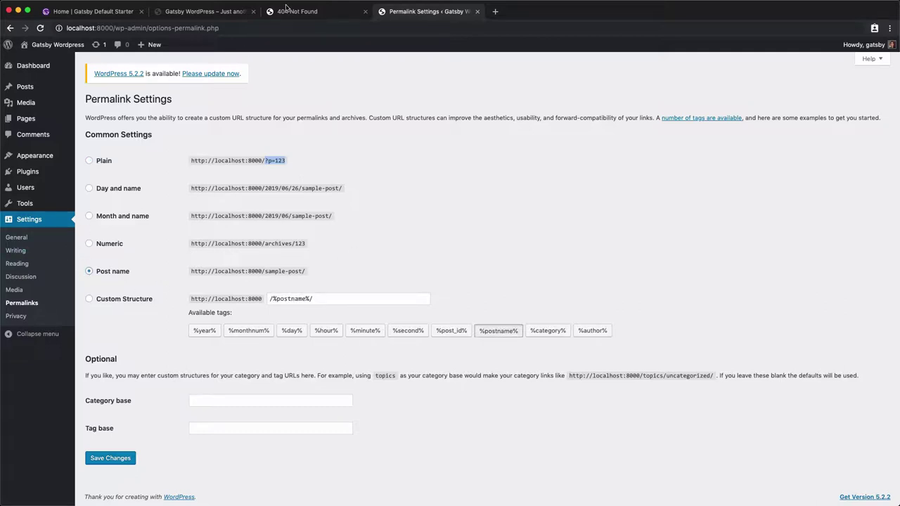
click(118, 461)
click(298, 12)
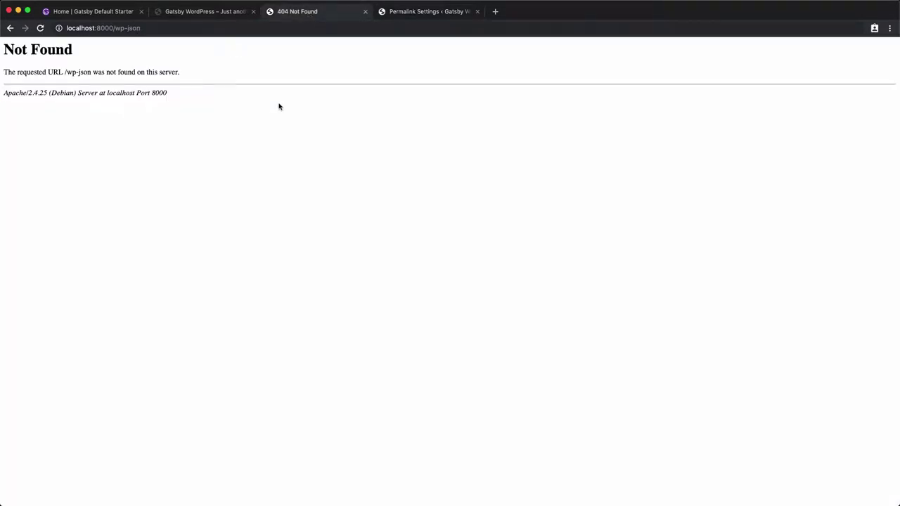
Reload the wp-json page and move to the GitHub README window.
key(super+r)
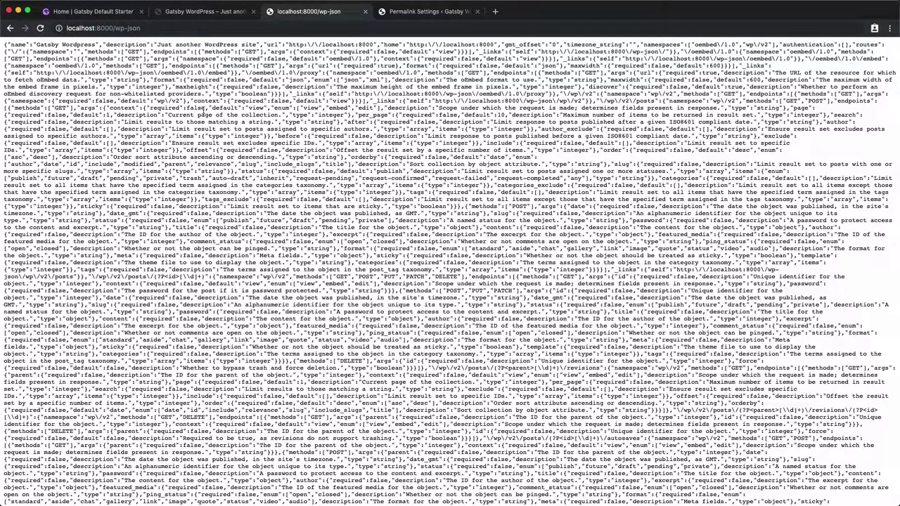
key(ctrl+Up)
click(603, 382)
key(ctrl+Up)
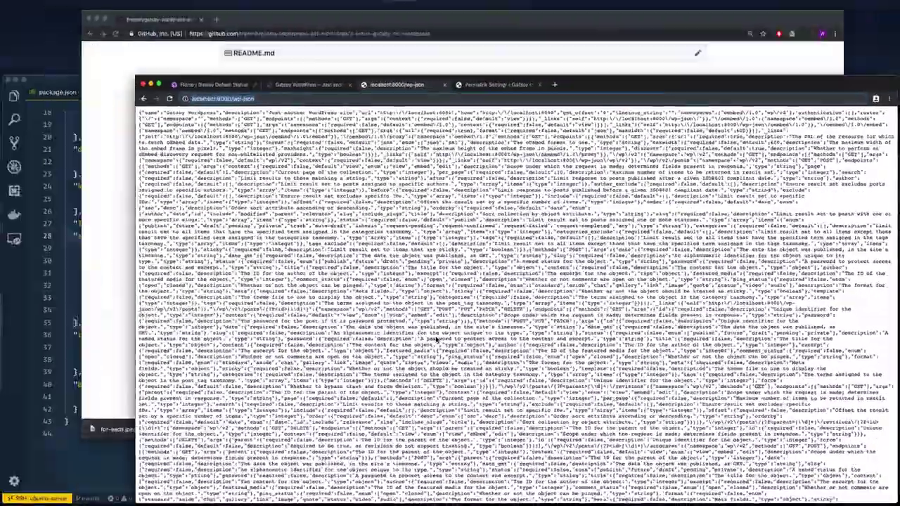
click(352, 240)
Load localhost:8000/wp-json in a new tab and scroll through the REST API routes, including /wp/v2/posts.
key(cmd+t)
text(localhost:8000/wp-json)
key(Return)
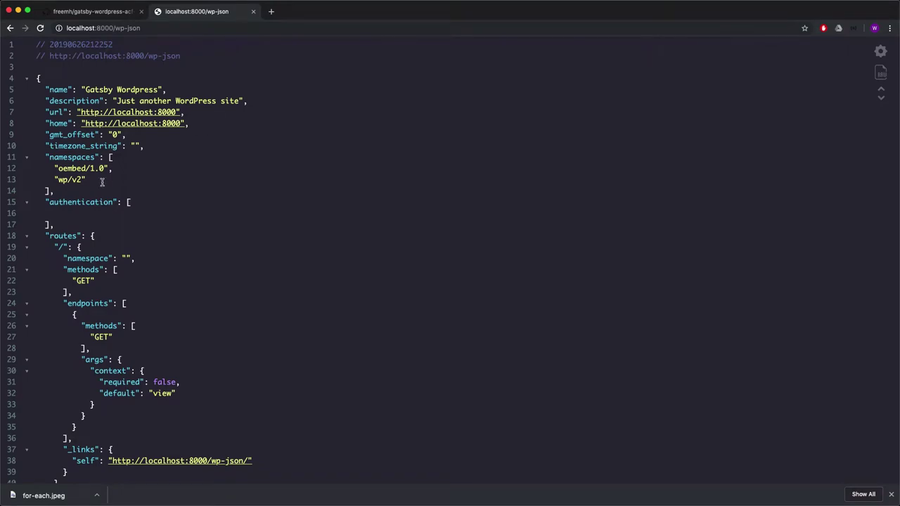
scroll(103, 183, down, 5)
scroll(102, 183, down, 10)
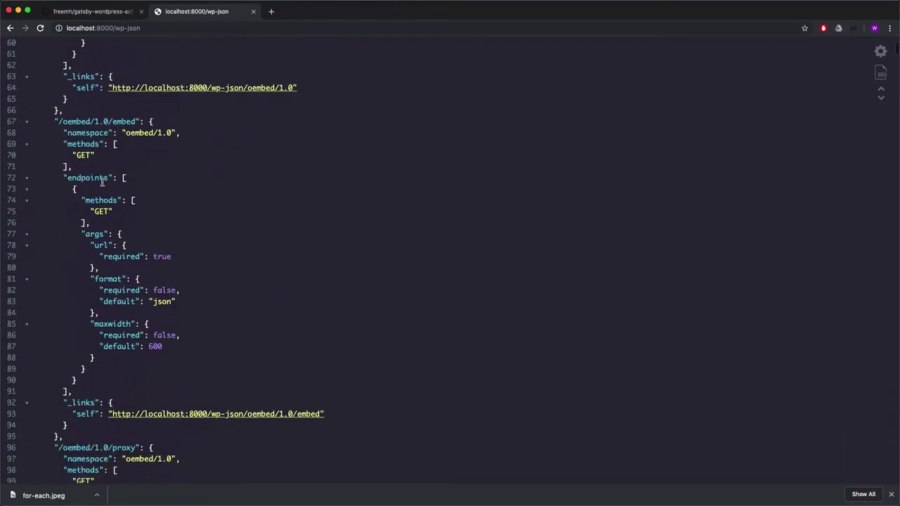
scroll(103, 182, down, 8)
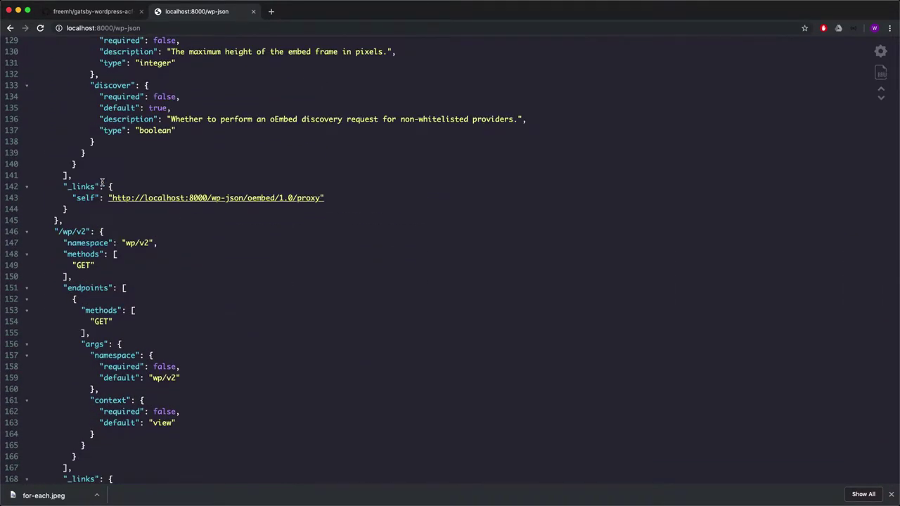
scroll(103, 182, down, 7)
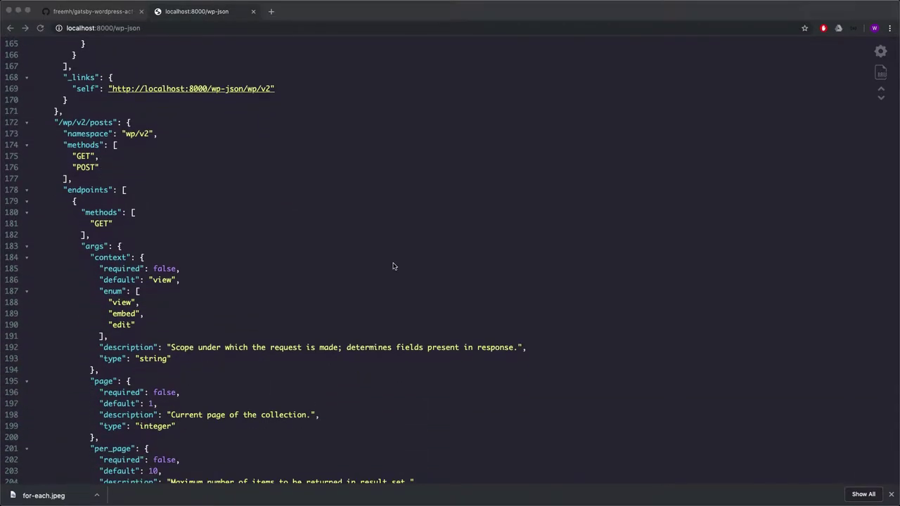
click(102, 13)
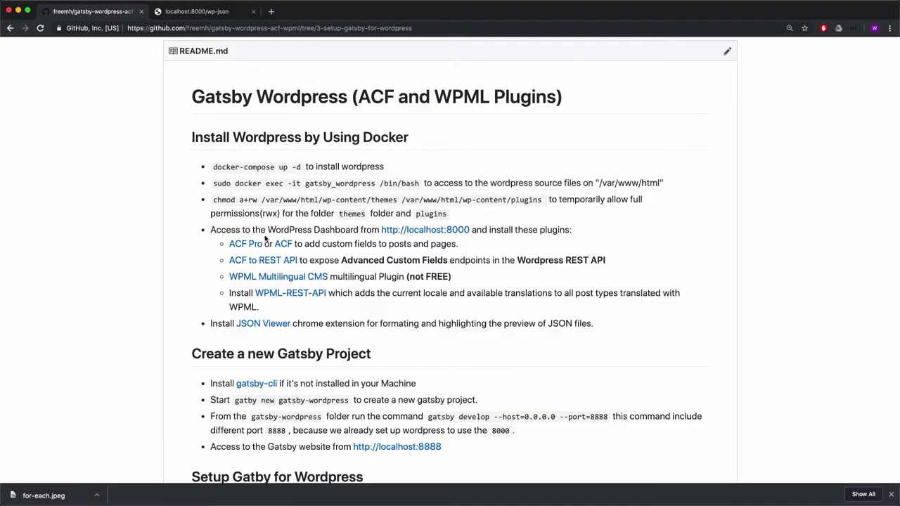
Scroll the README and open the JSON Viewer extension page in the Chrome Web Store.
scroll(266, 239, down, 1)
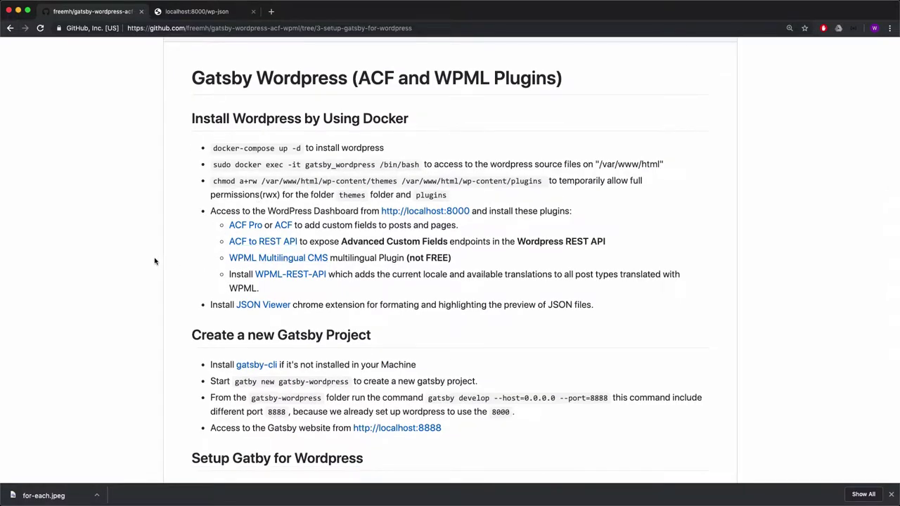
scroll(154, 260, down, 1)
scroll(211, 254, up, 1)
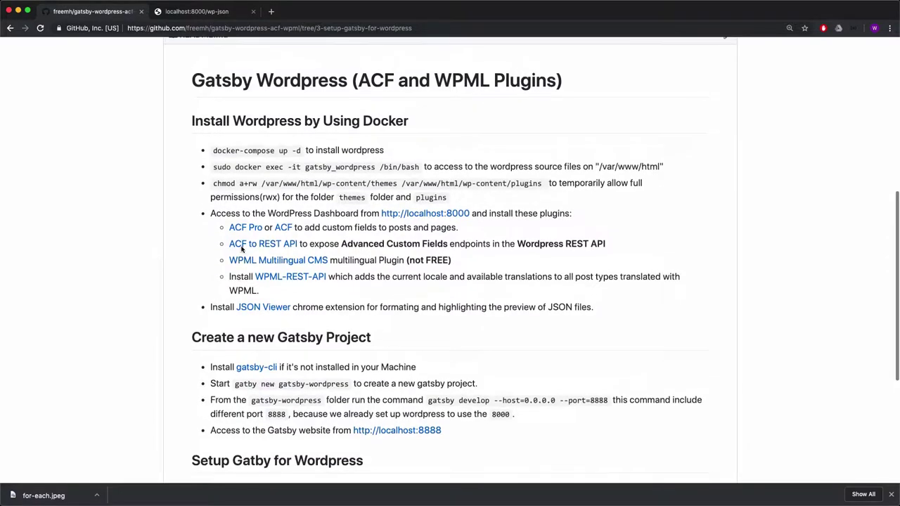
super+click(262, 307)
click(193, 19)
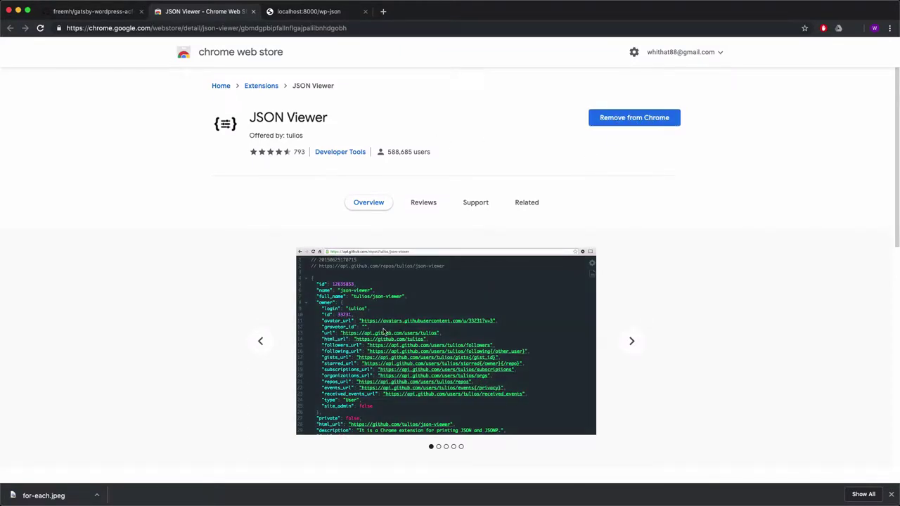
Preview JSON Viewer's jellybeans theme, settle on dracula, and close the options and store tabs.
right_click(853, 28)
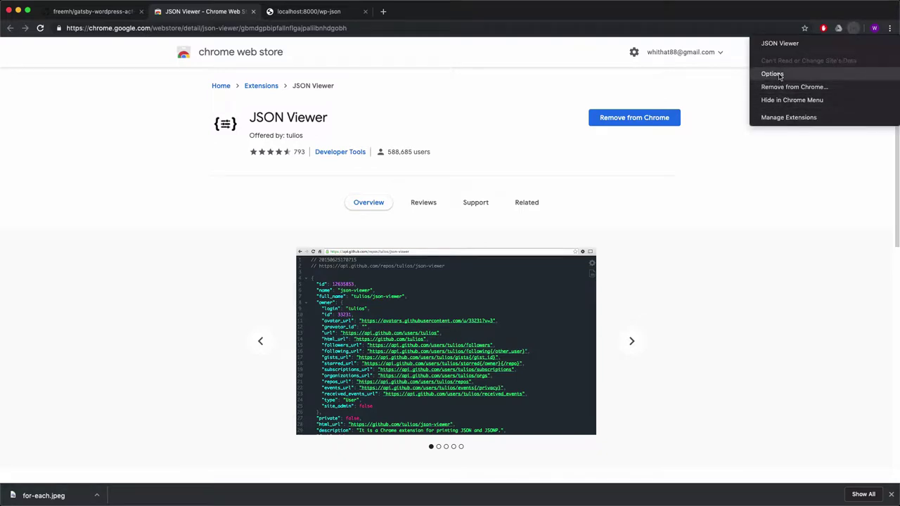
click(780, 76)
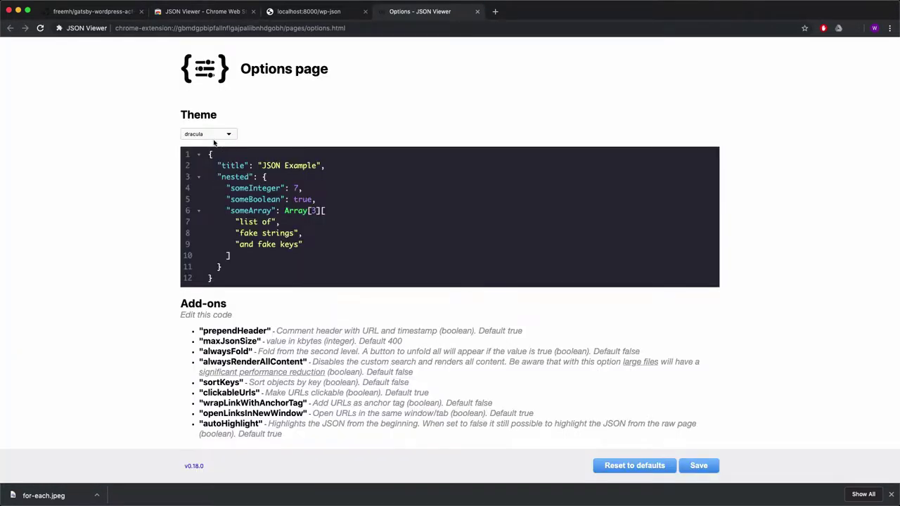
click(211, 134)
click(210, 135)
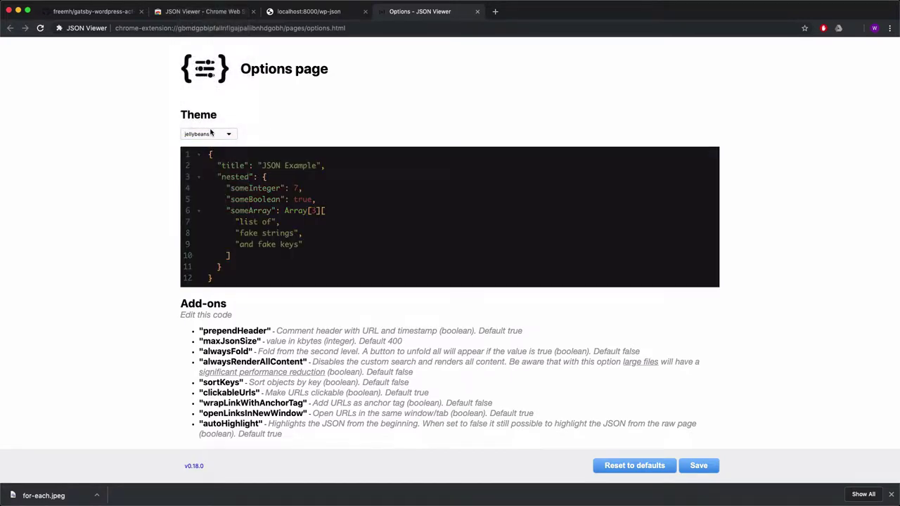
click(211, 133)
click(211, 119)
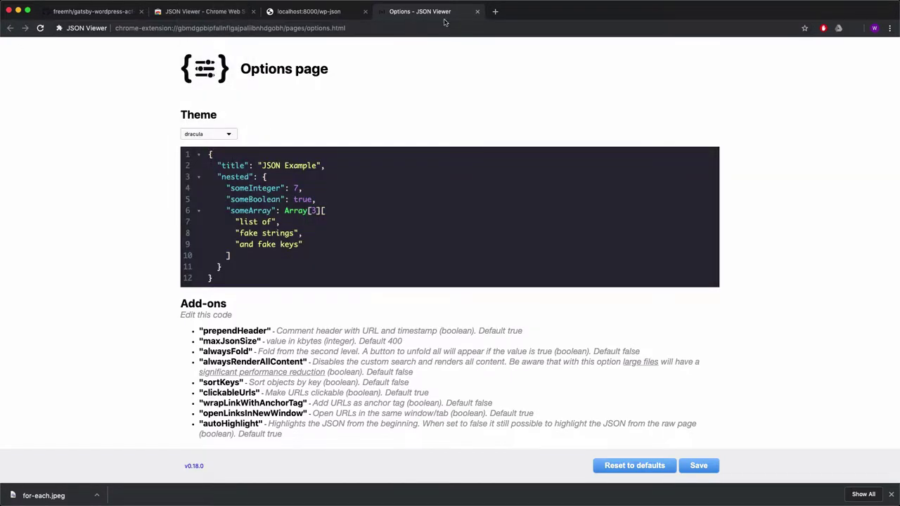
click(478, 11)
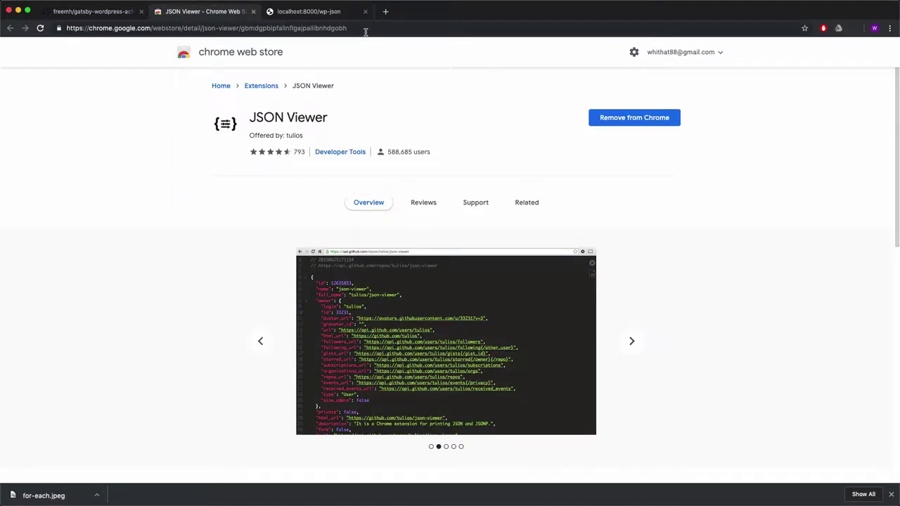
click(253, 11)
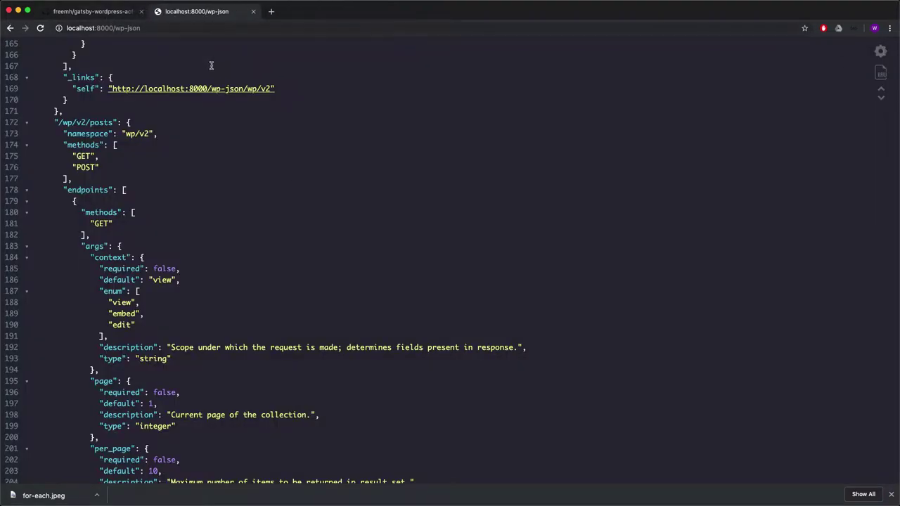
Open the WordPress admin dashboard at localhost:8000/wp-admin in a new tab.
click(109, 26)
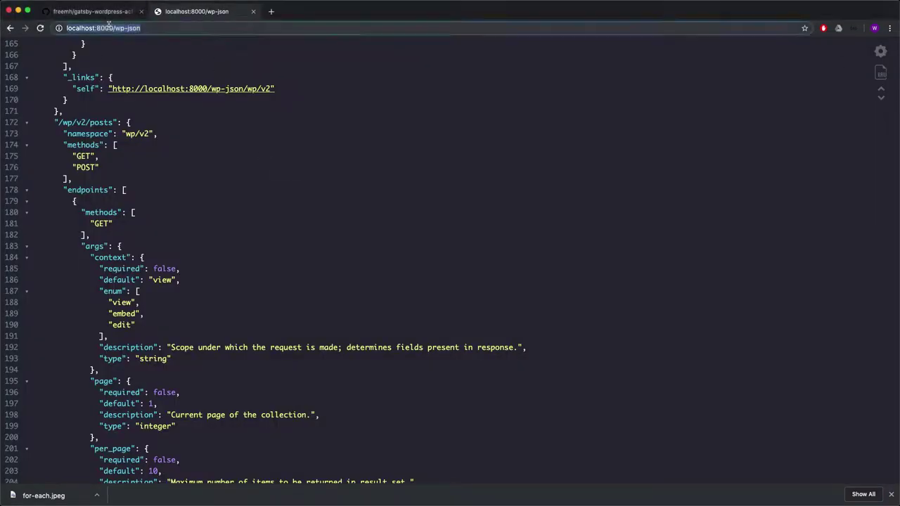
key(super+c)
key(super+t)
key(super+v)
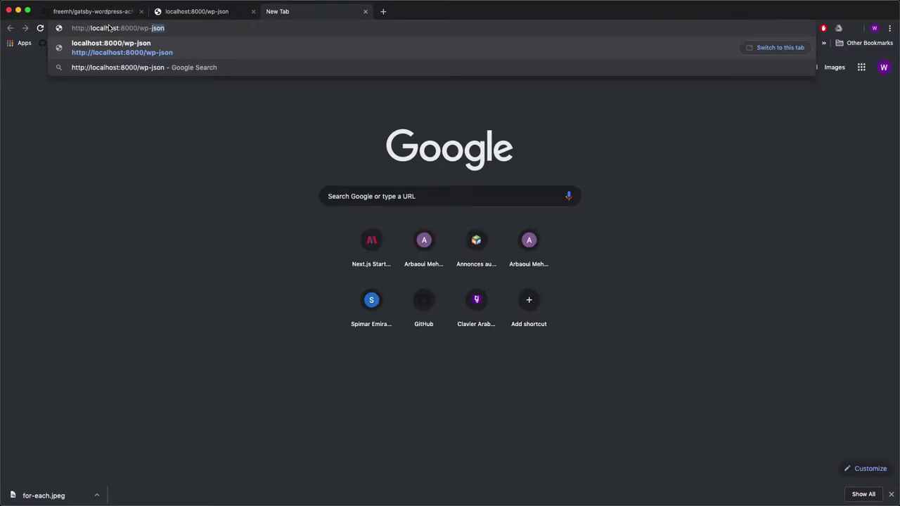
key(BackSpace)
key(BackSpace)
key(BackSpace)
key(BackSpace)
key(Return)
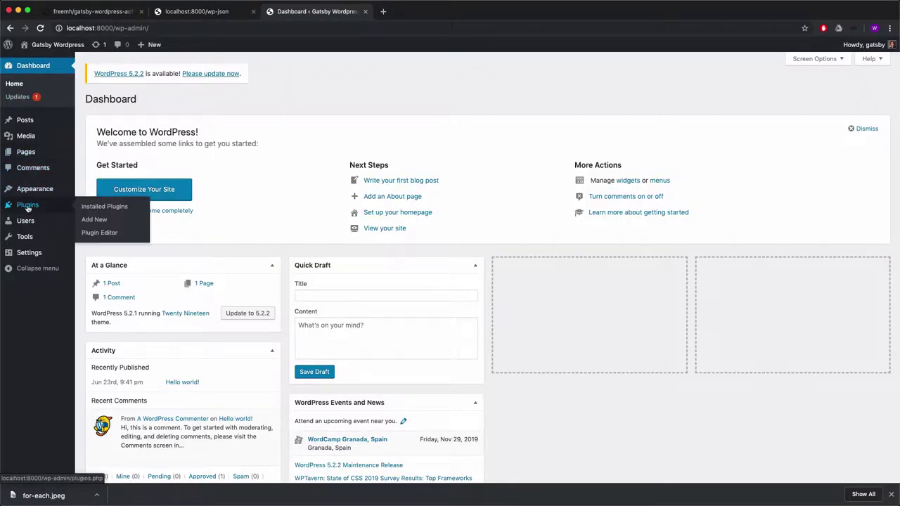
Search Add Plugins for acf and install Advanced Custom Fields, which asks for FTP credentials.
click(28, 205)
click(83, 12)
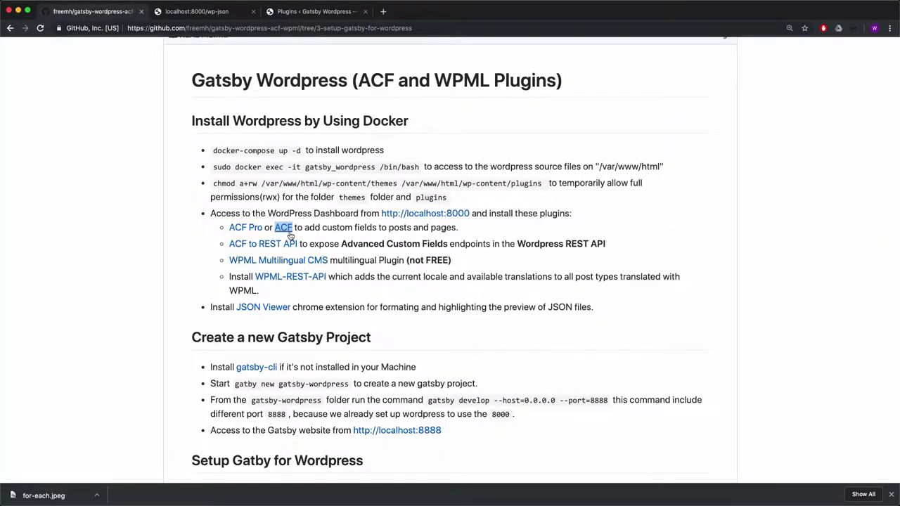
click(301, 4)
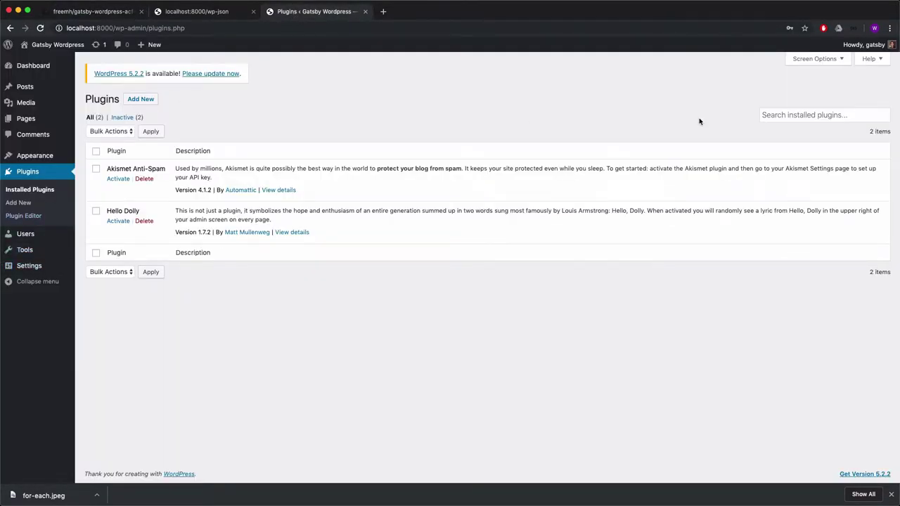
click(142, 99)
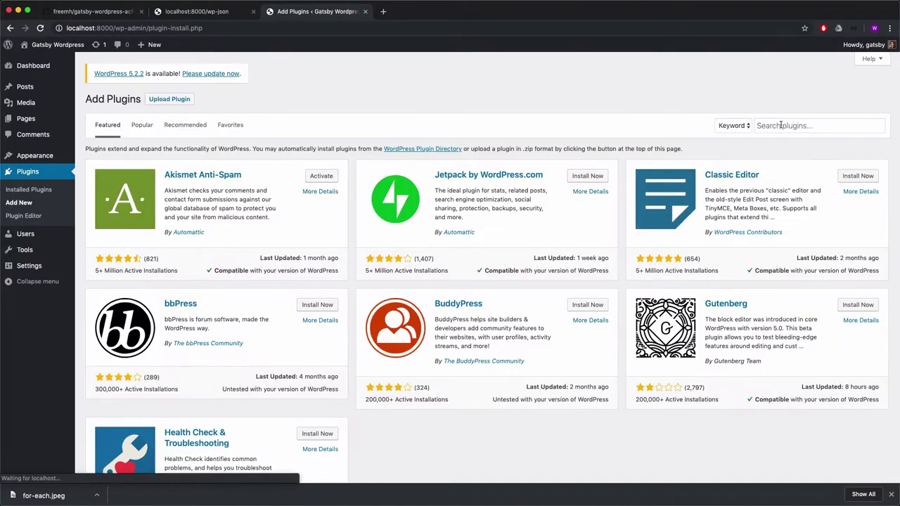
click(781, 126)
text(acf)
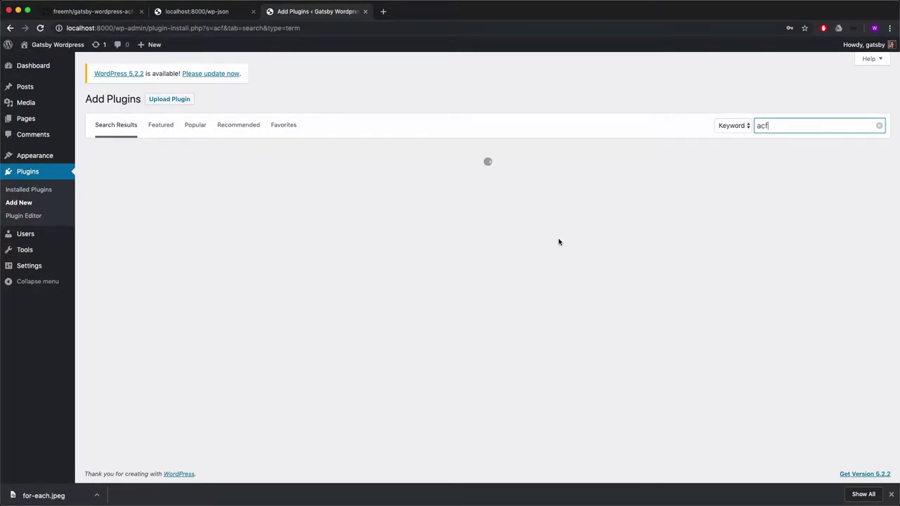
scroll(703, 253, down, 2)
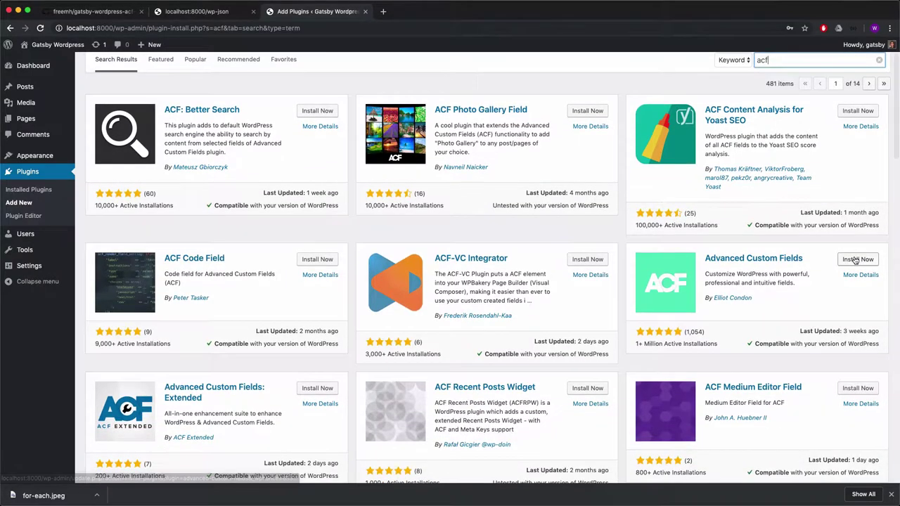
click(856, 260)
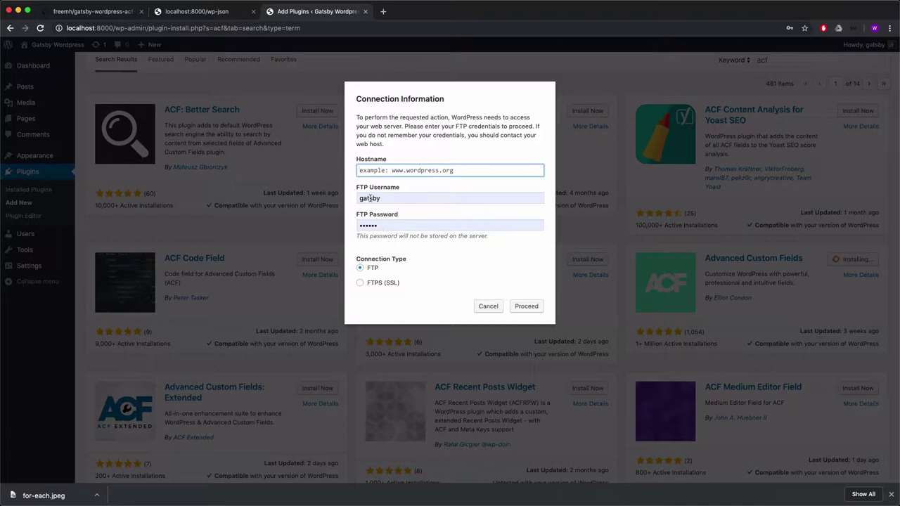
key(super+Tab)
key(super+Tab)
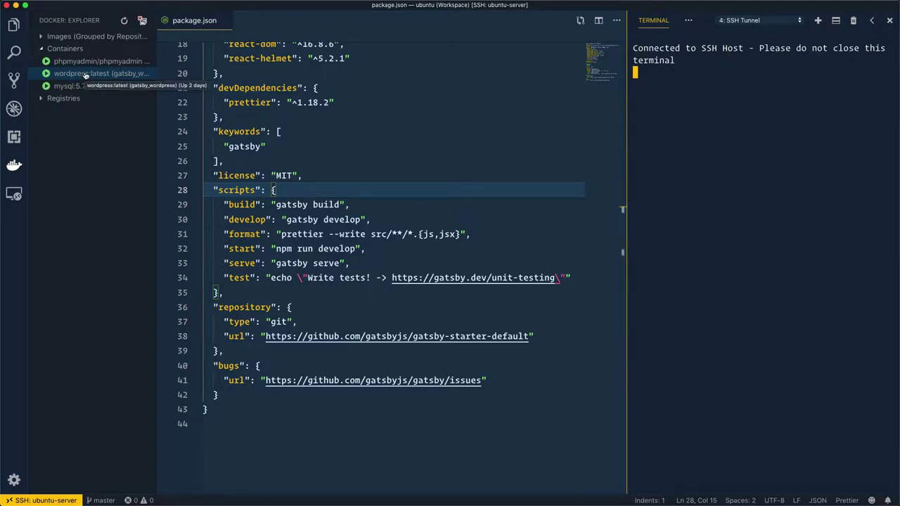
Attach a shell to the wordpress container, widen the terminal, and run ls and ls -all.
right_click(85, 74)
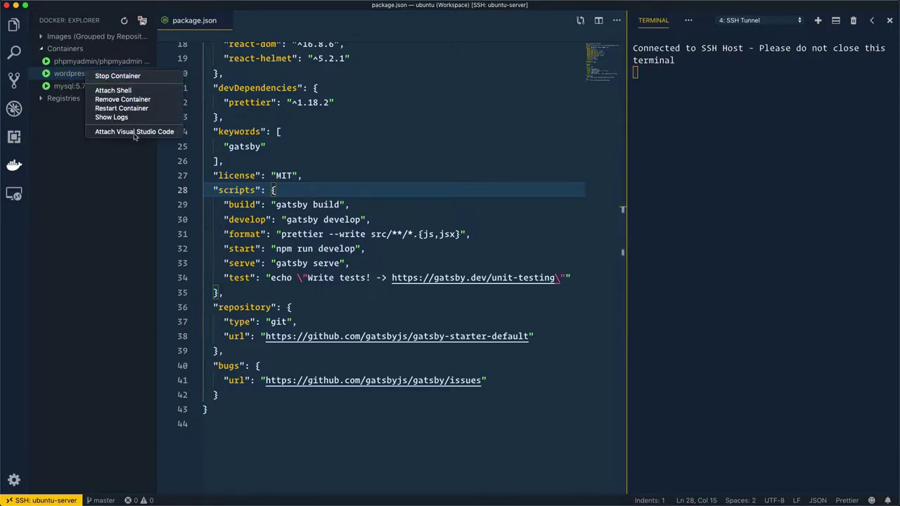
click(126, 90)
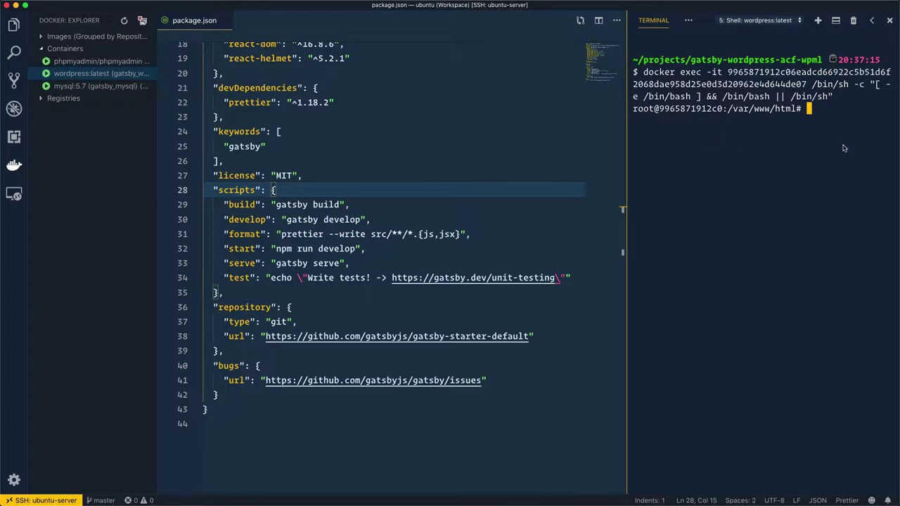
drag(626, 166, 409, 166)
text(ls)
key(Return)
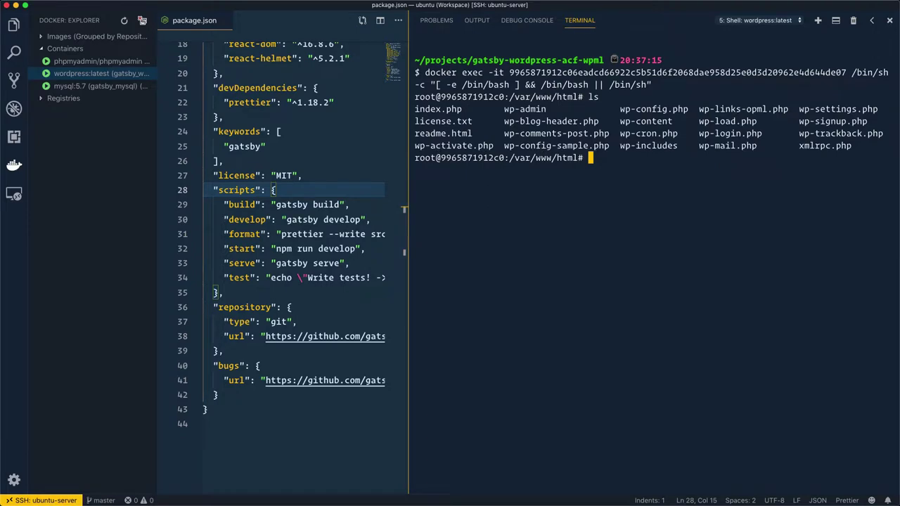
text(ls -all)
key(Return)
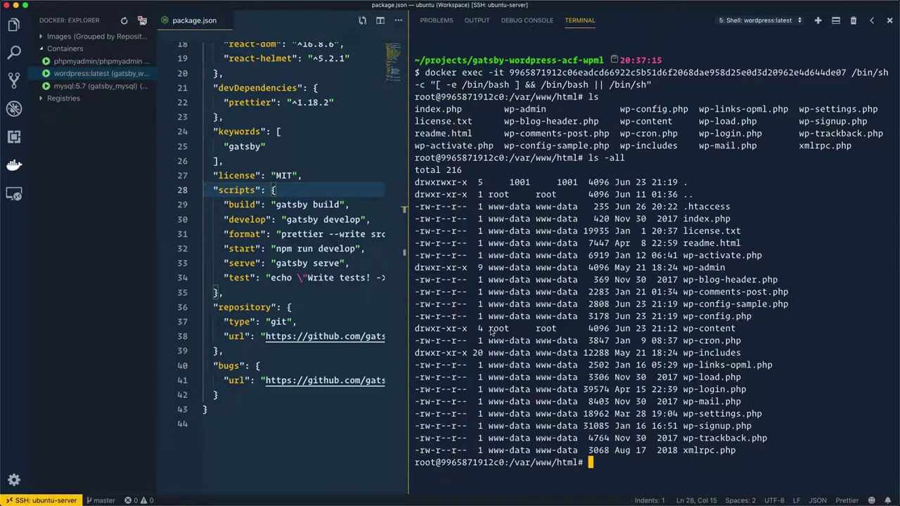
Compare the listing's www-data owners with root-owned wp-content and start a chown -R command.
drag(489, 323, 532, 323)
click(573, 333)
text(chown -R)
drag(489, 343, 528, 342)
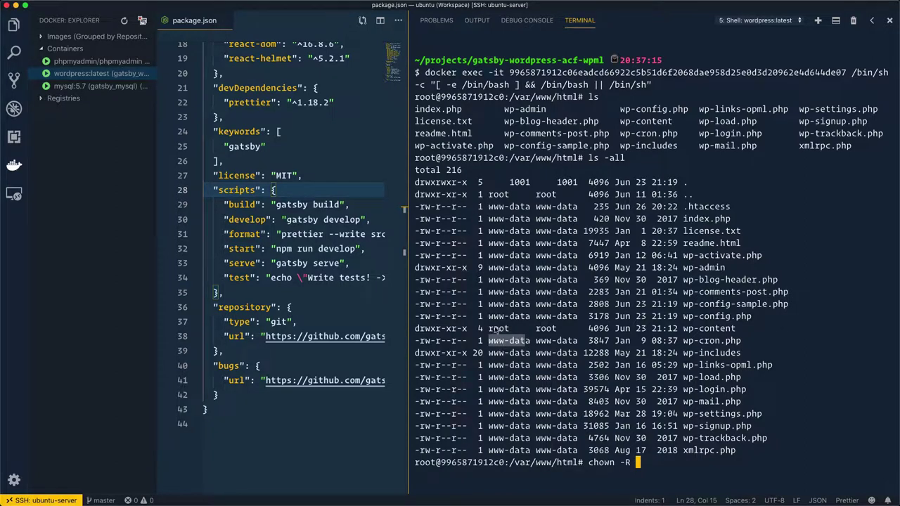
Run chown -R www-data:www-data wp-content in the container shell.
click(638, 463)
text(www)
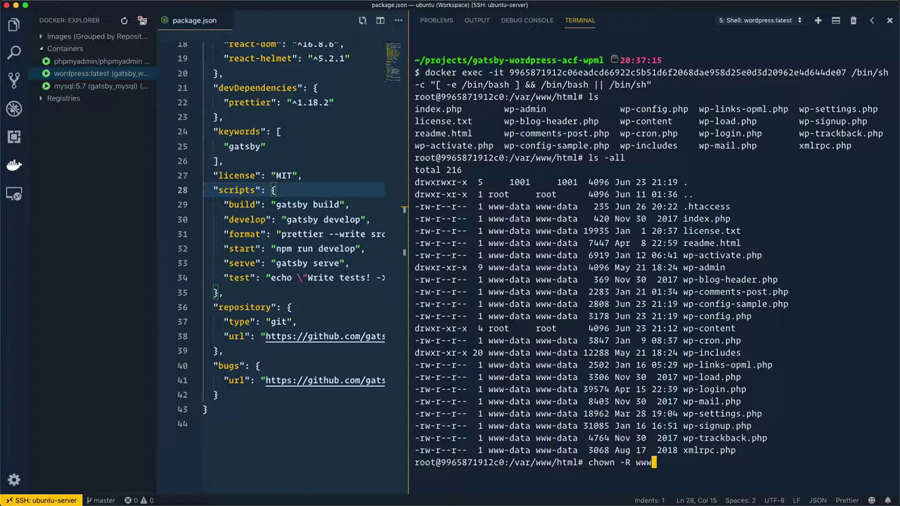
text(-data:www-data w)
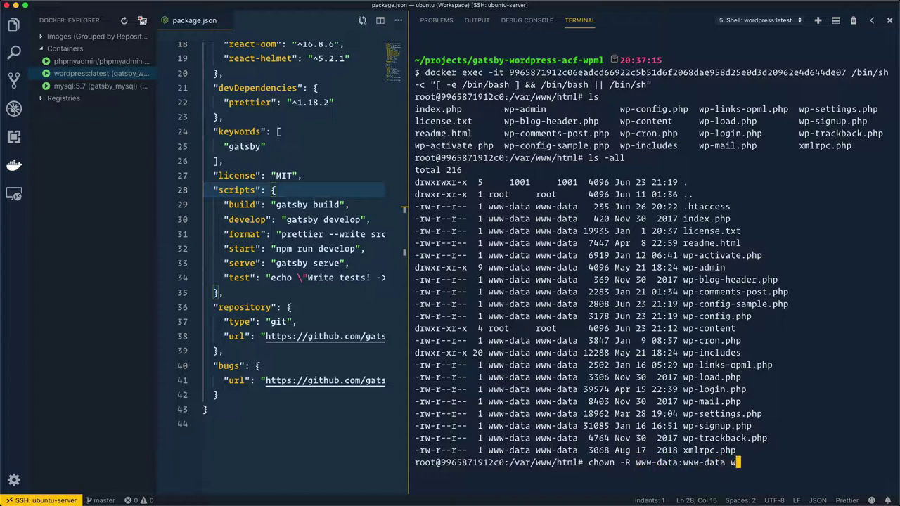
text(p-content)
key(alt+Left)
key(alt+Left)
key(alt+Left)
key(alt+Left)
key(alt+Left)
key(alt+Left)
key(Left)
key(alt+Right)
key(alt+Right)
key(alt+Right)
key(alt+Right)
drag(621, 465, 631, 469)
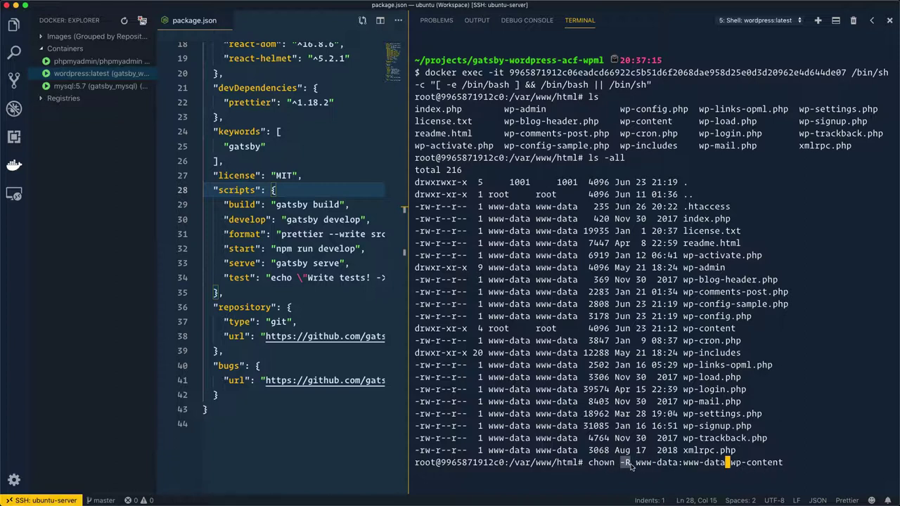
key(End)
key(Return)
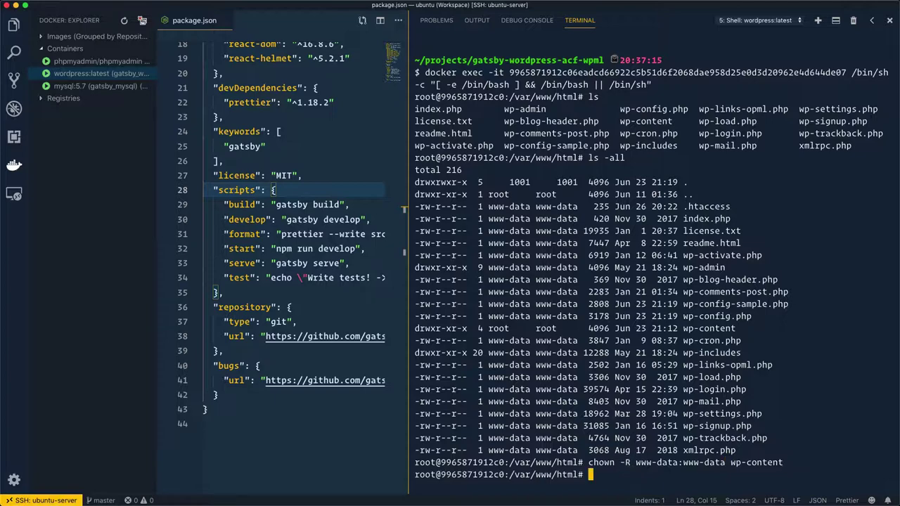
Confirm the new www-data ownership with ls -all, then dismiss the browser's FTP prompt.
text(ls -all)
key(Return)
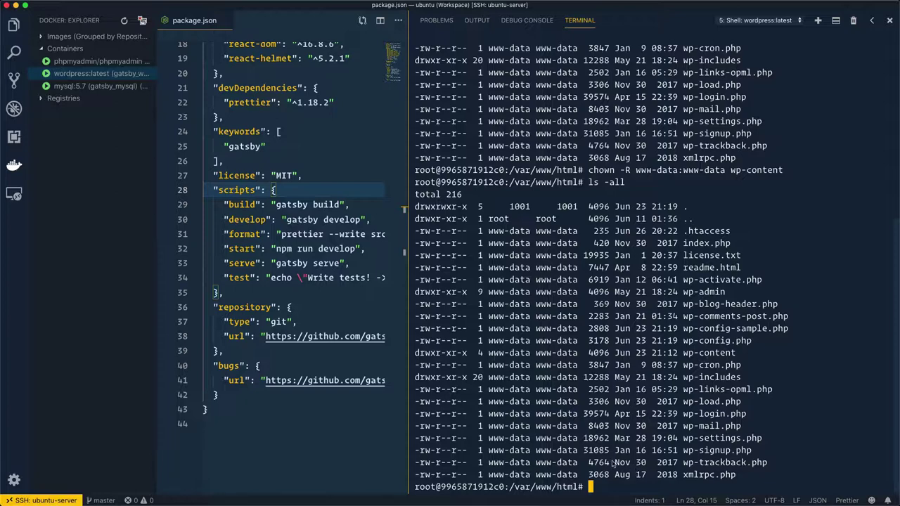
key(super+Tab)
key(Escape)
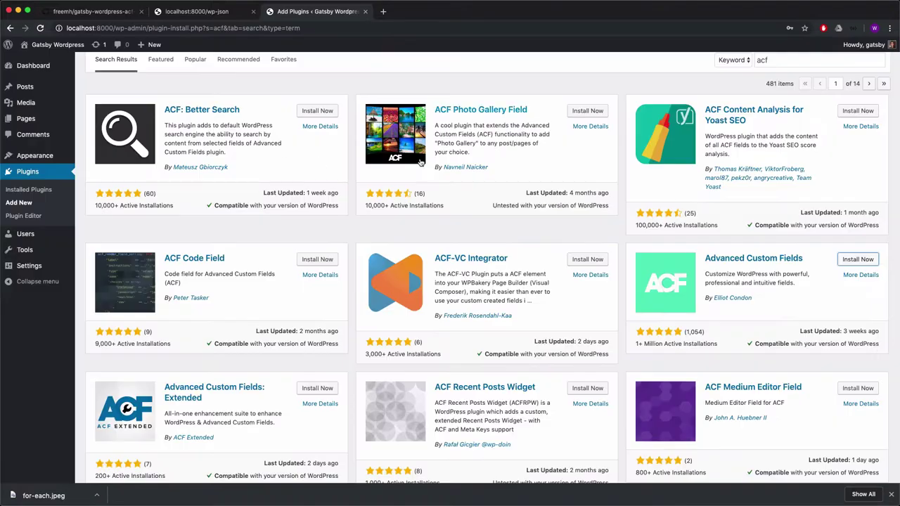
Reload Add Plugins, then install and activate Advanced Custom Fields.
key(super+r)
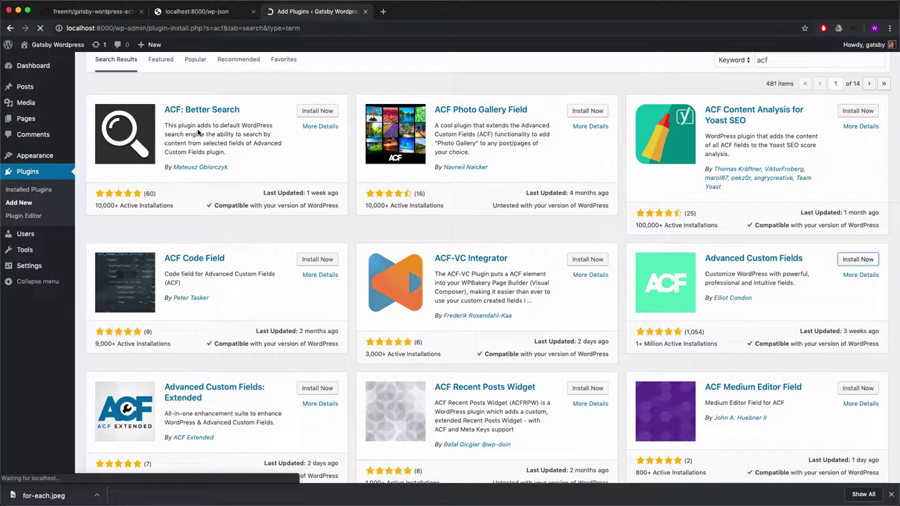
click(855, 260)
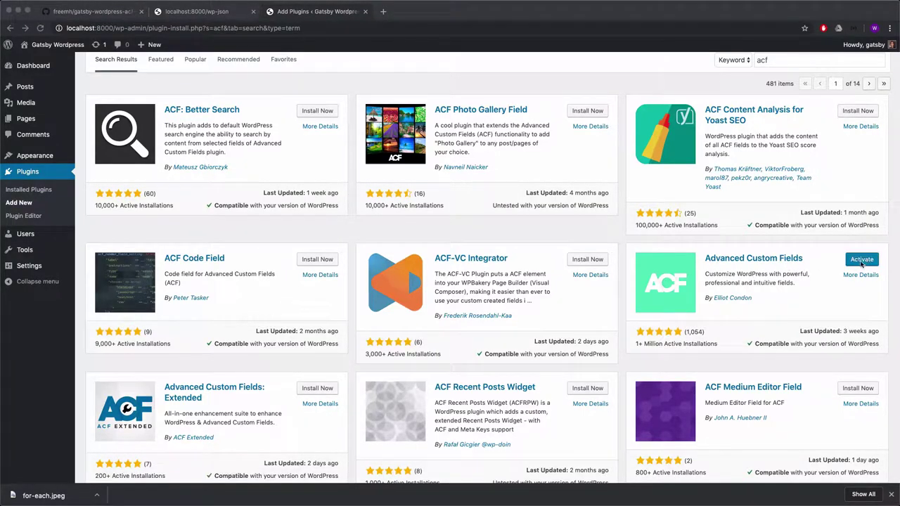
click(862, 261)
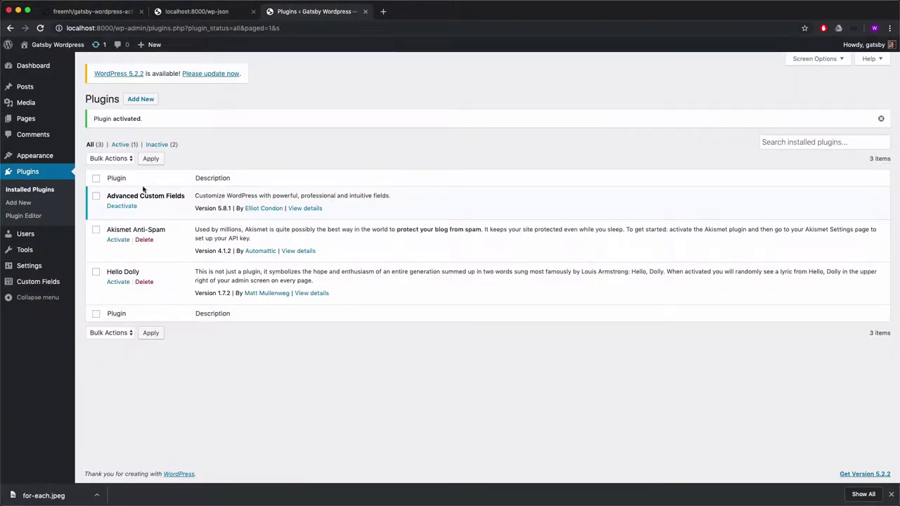
Open the ACF to REST API repository from the setup README in a new tab.
click(88, 12)
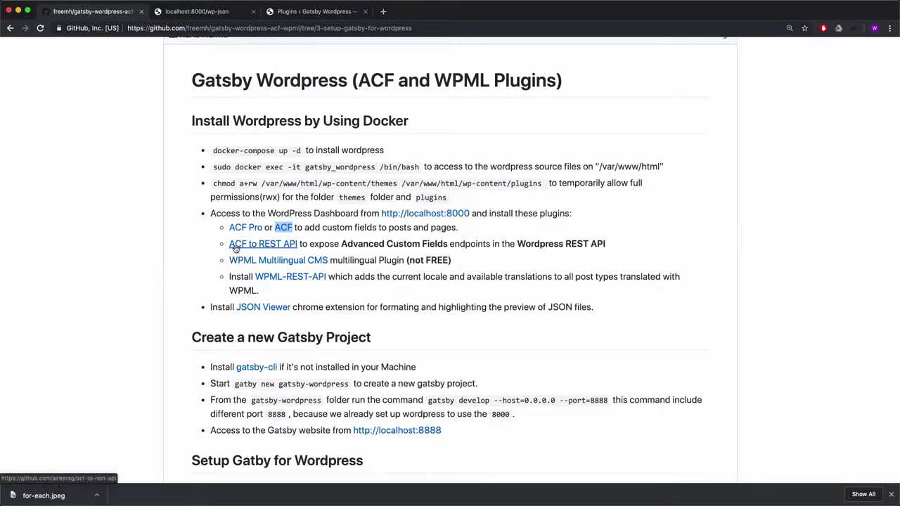
super+click(259, 251)
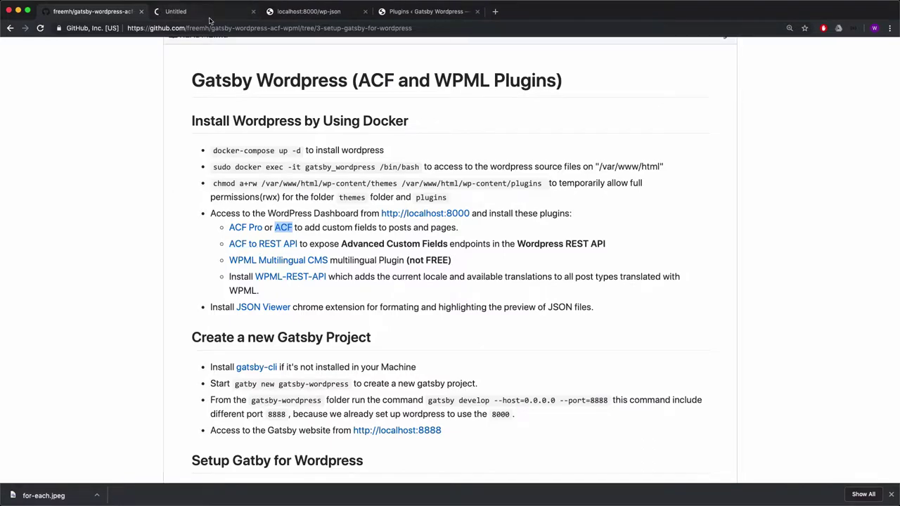
click(208, 13)
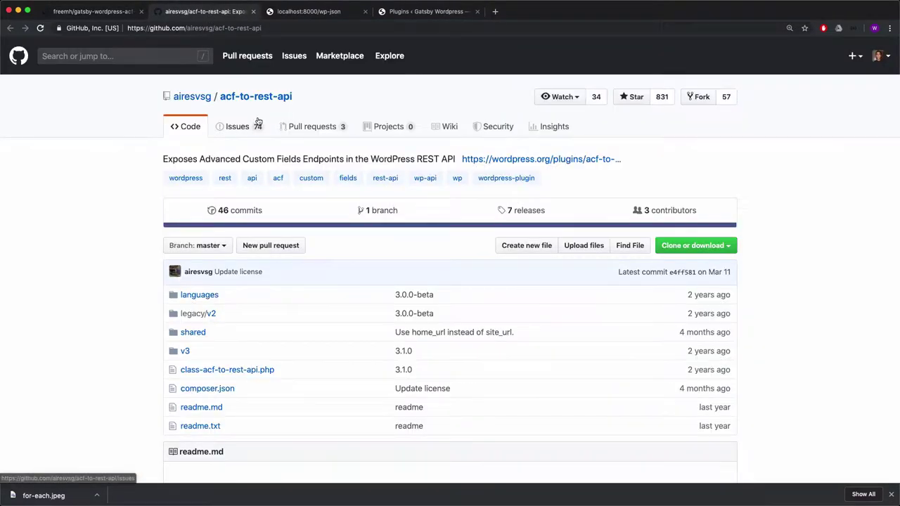
Download the repository as the acf-to-rest-api-master ZIP into the downloads folder.
scroll(548, 209, down, 2)
click(693, 178)
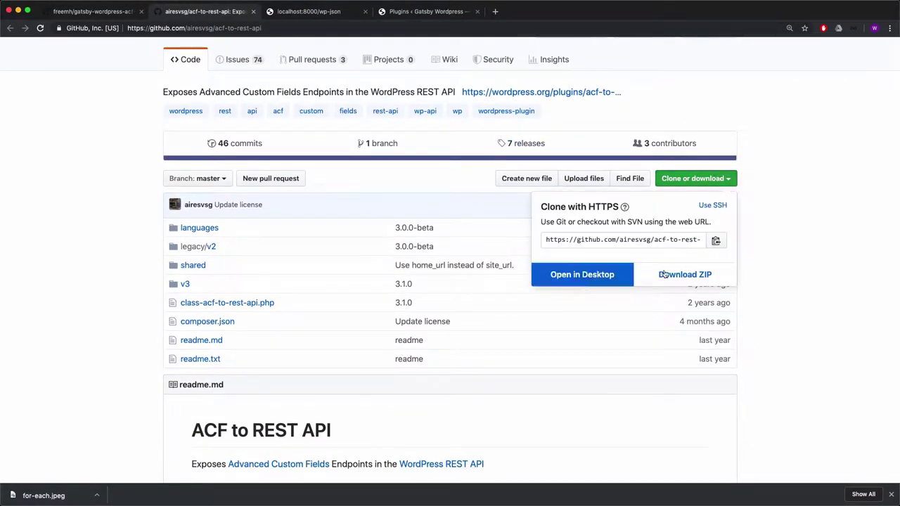
click(684, 276)
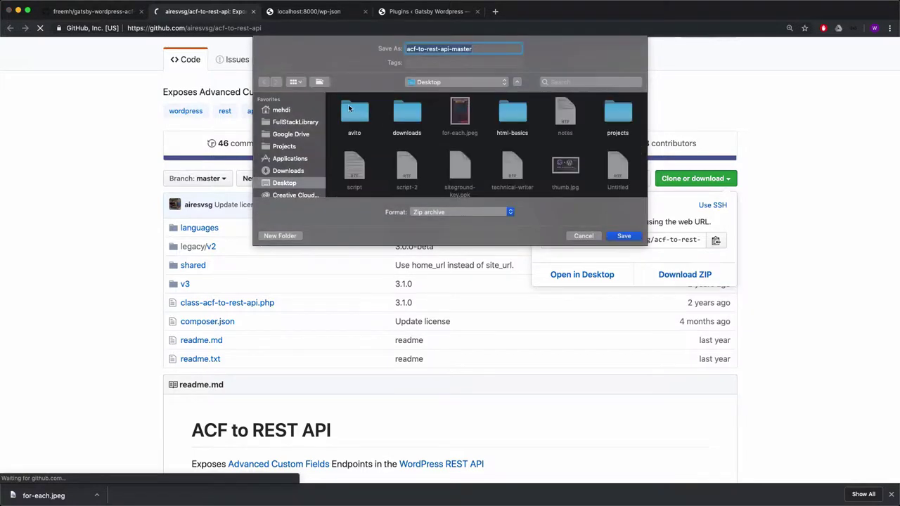
double_click(406, 113)
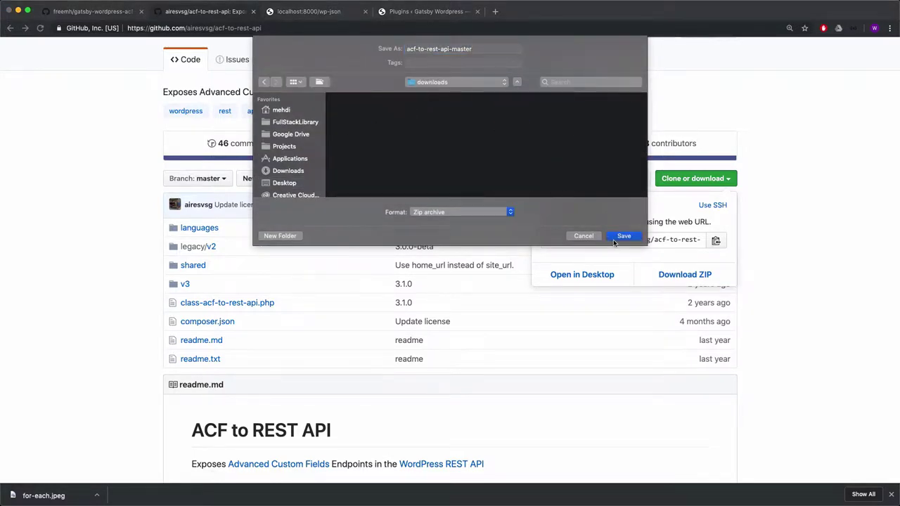
click(614, 239)
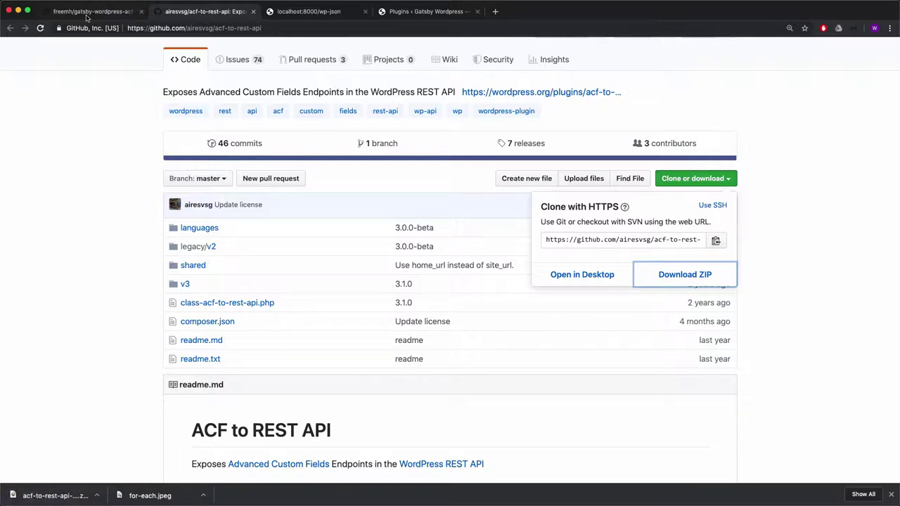
Upload acf-to-rest-api-master.zip from downloads via Plugins > Add New and install ACF to REST API.
click(410, 13)
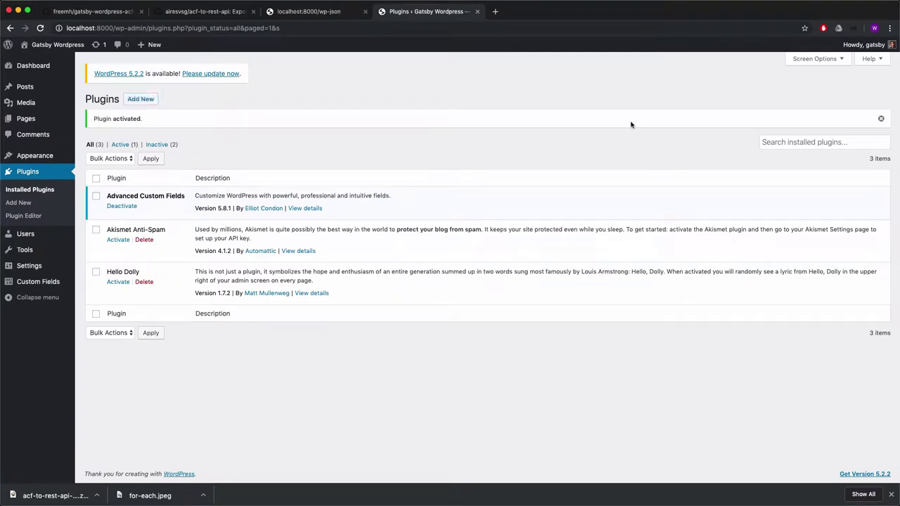
click(144, 102)
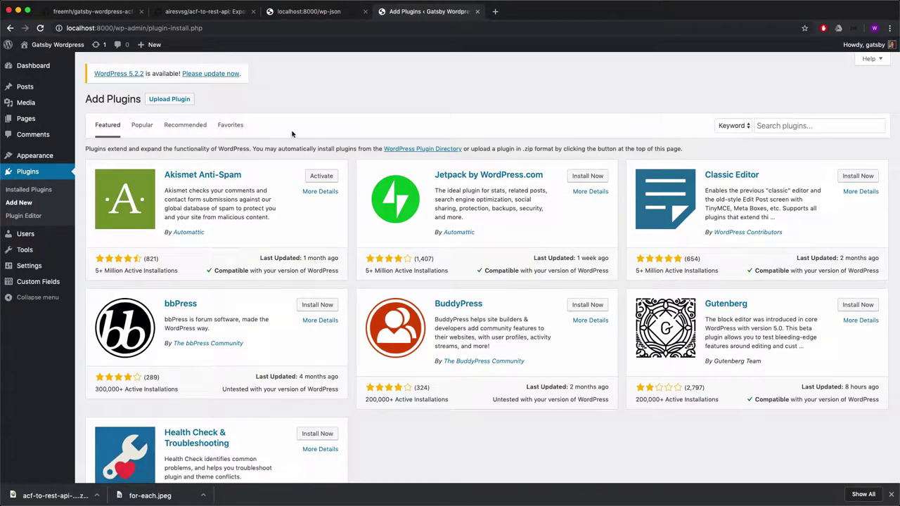
click(166, 100)
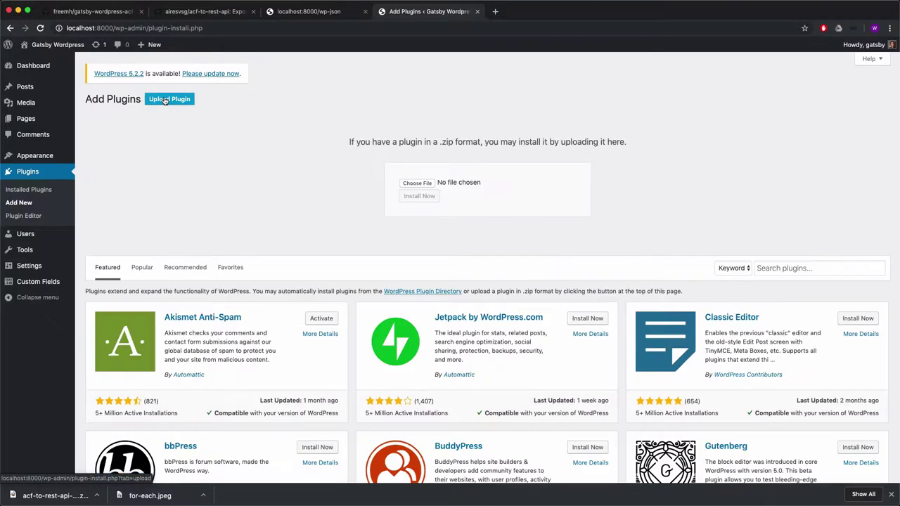
click(417, 183)
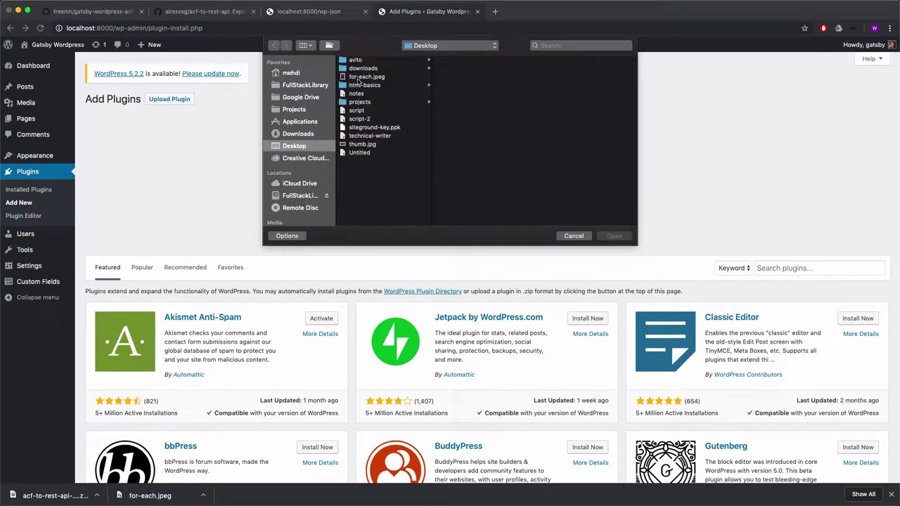
click(373, 68)
click(491, 60)
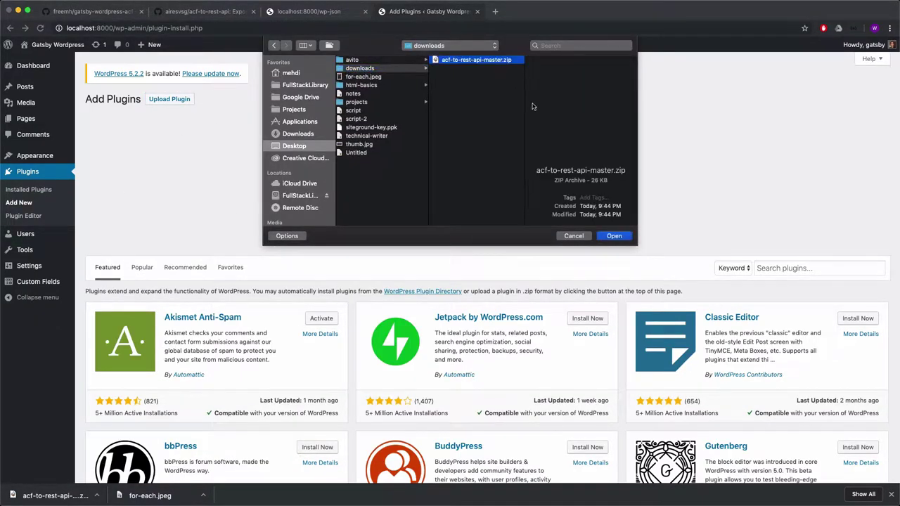
key(Return)
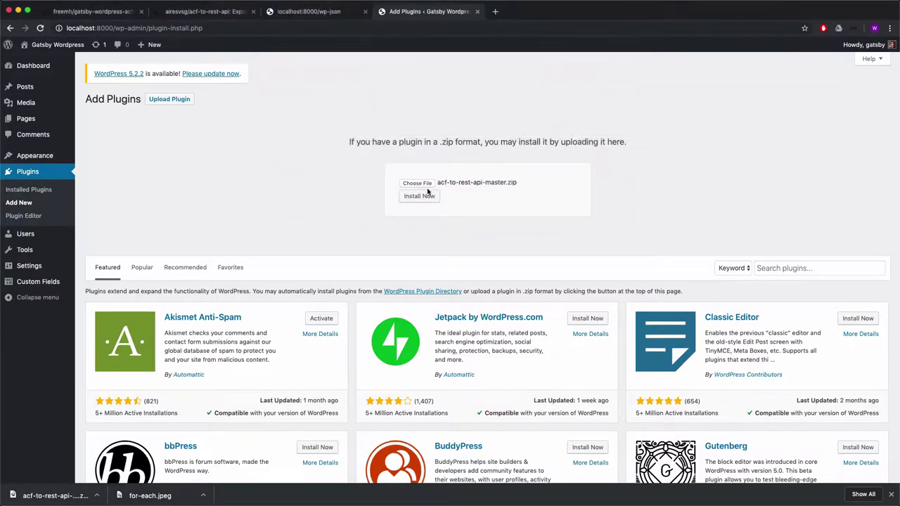
click(417, 196)
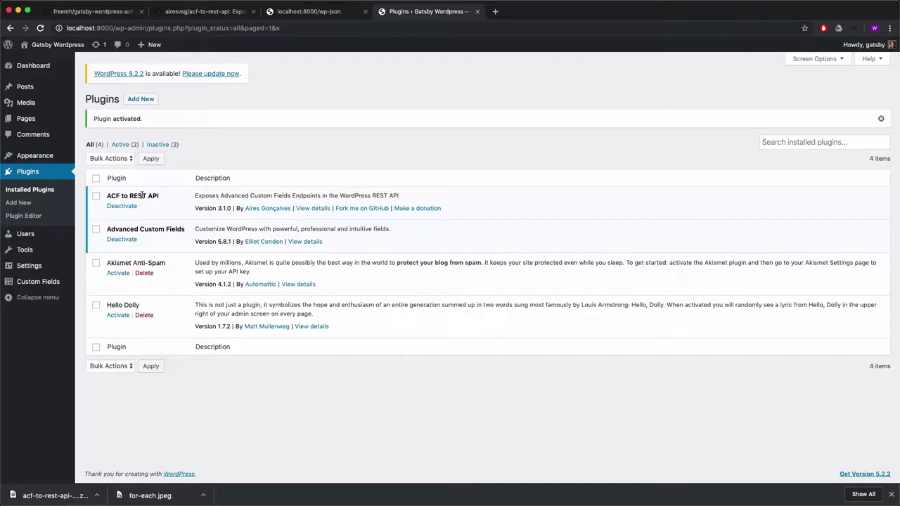
Highlight 'endpoints' and 'Wordpress REST API' in the README, then reload the localhost:8000/wp-json page.
click(180, 13)
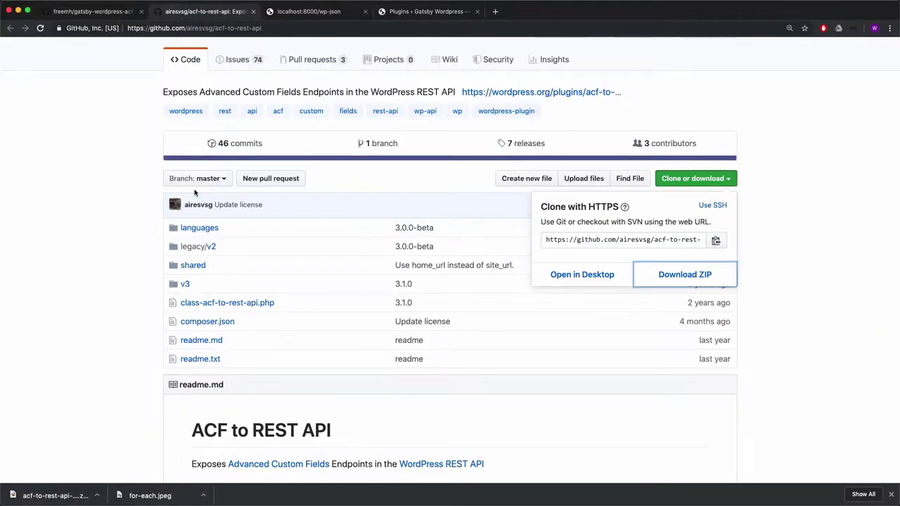
click(74, 13)
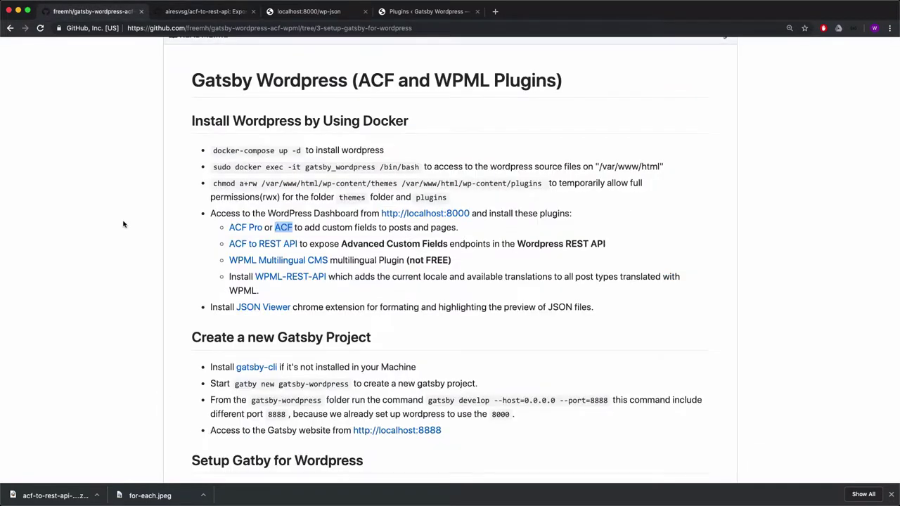
scroll(123, 225, down, 1)
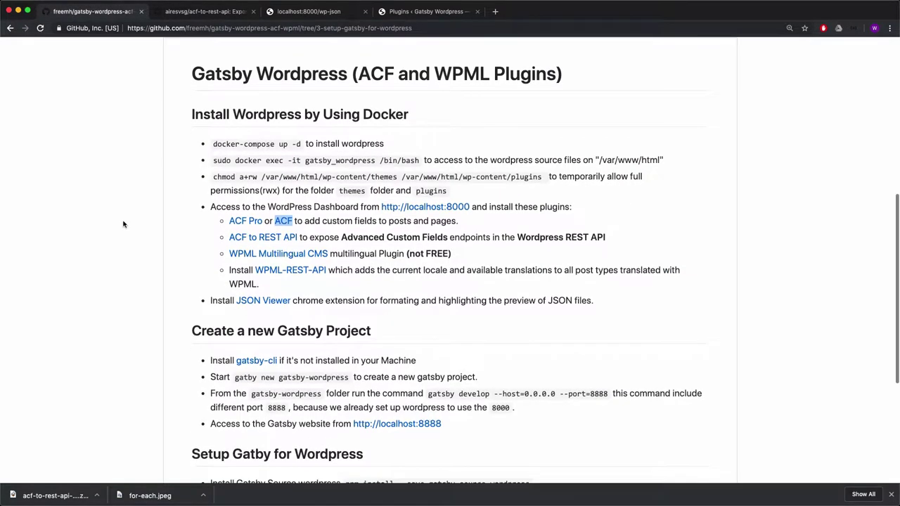
double_click(472, 238)
drag(517, 238, 618, 241)
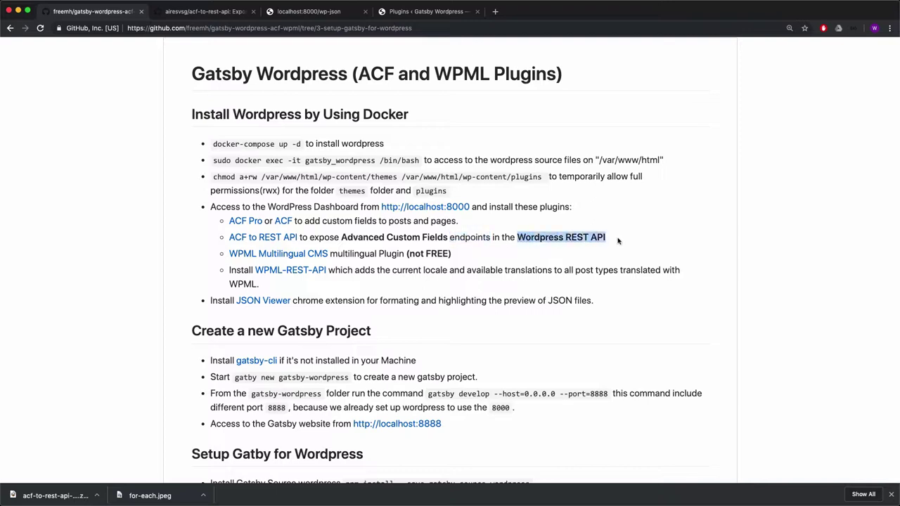
click(314, 13)
key(super+r)
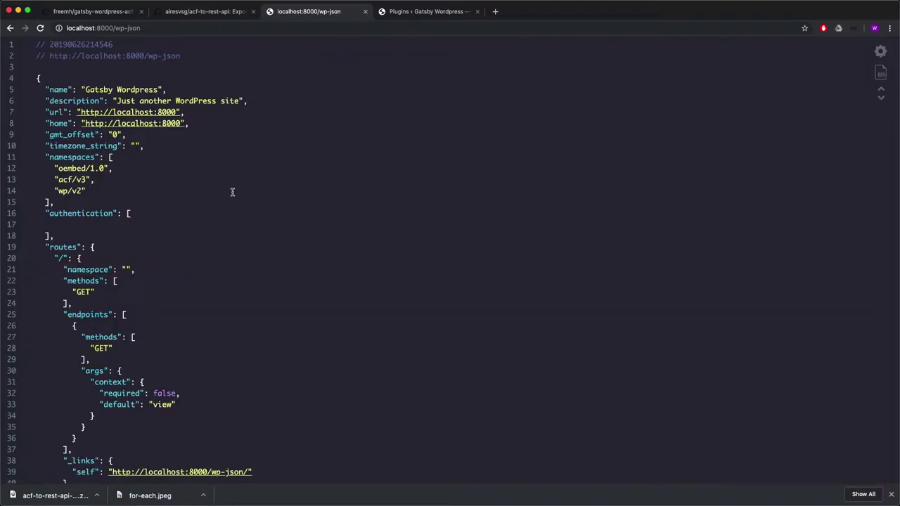
Search the wp-json output for acf to locate the acf/v3 namespace, then return to the README.
key(super+f)
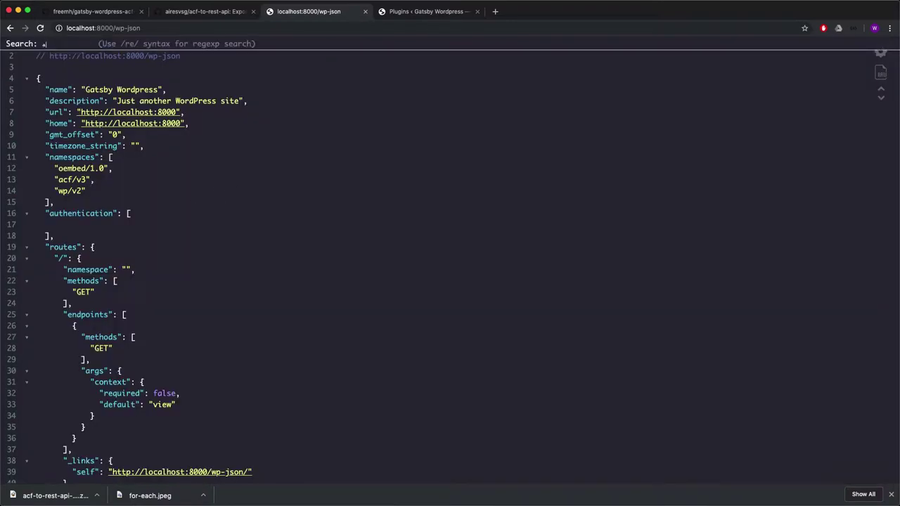
key(Return)
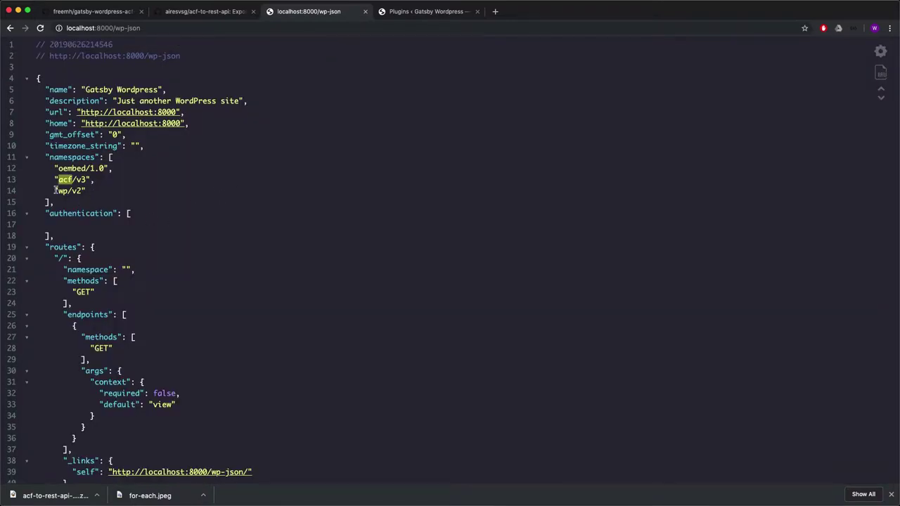
drag(57, 180, 92, 181)
click(104, 181)
scroll(95, 252, down, 3)
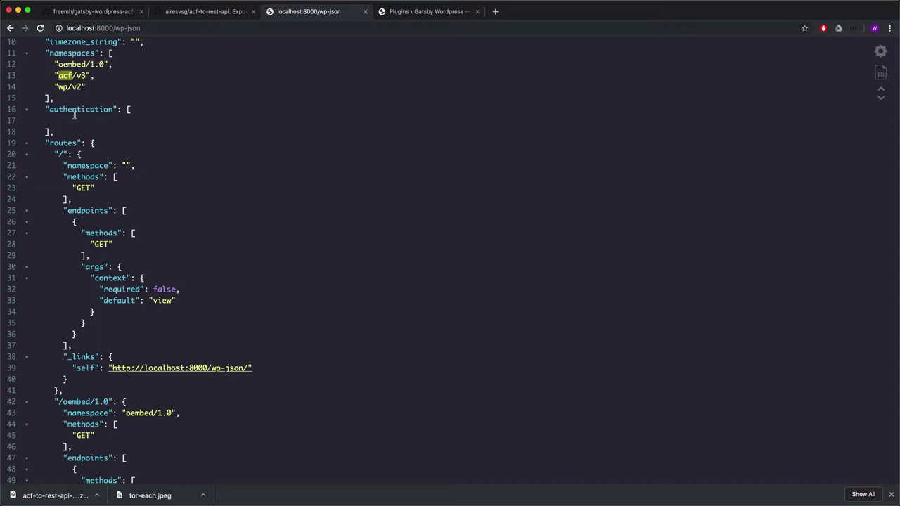
drag(140, 28, 116, 28)
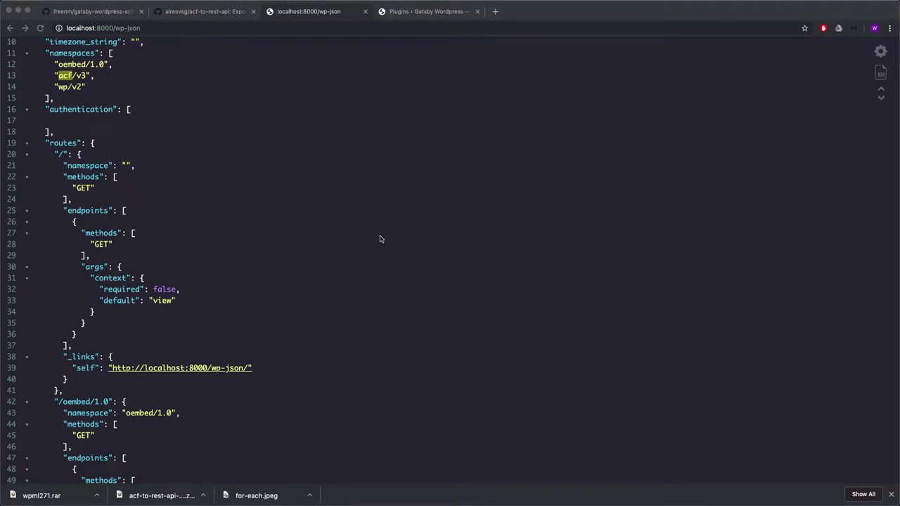
click(103, 15)
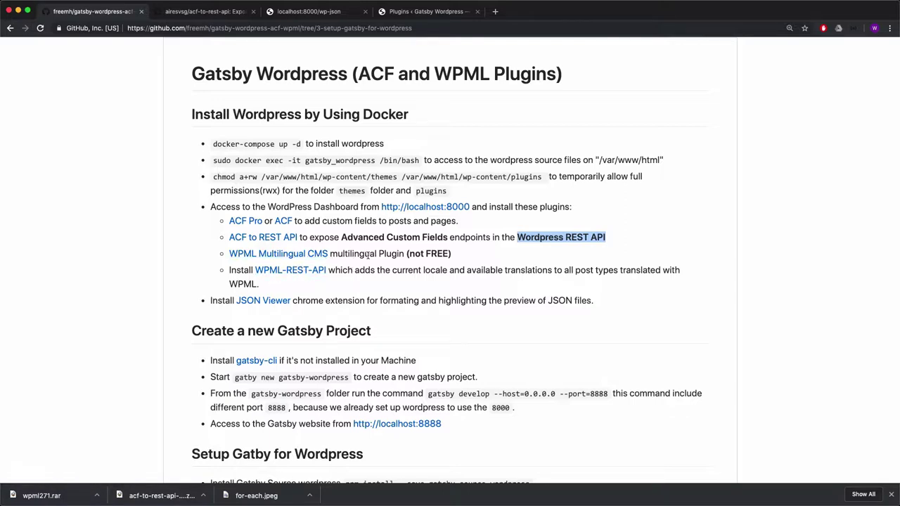
Highlight 'multilingual' in the README, then show the zip Upload Plugin panel on Add Plugins.
double_click(346, 254)
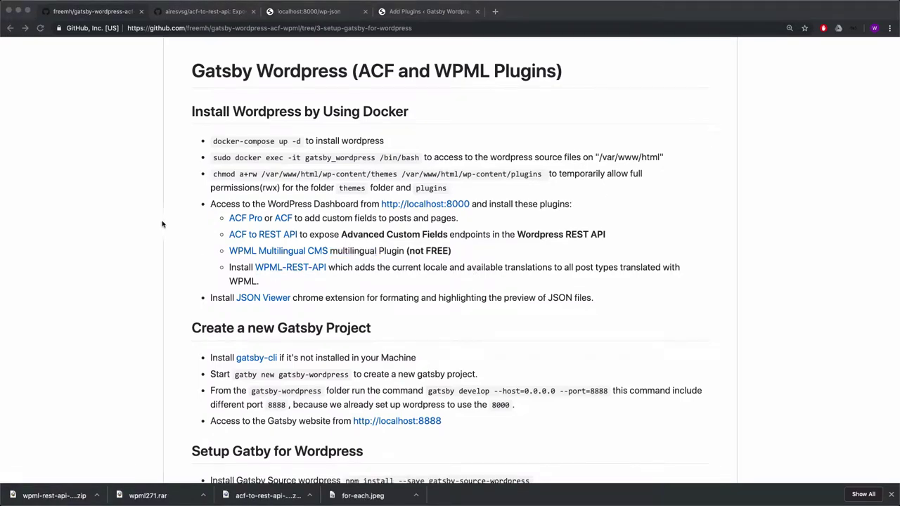
click(426, 11)
click(170, 101)
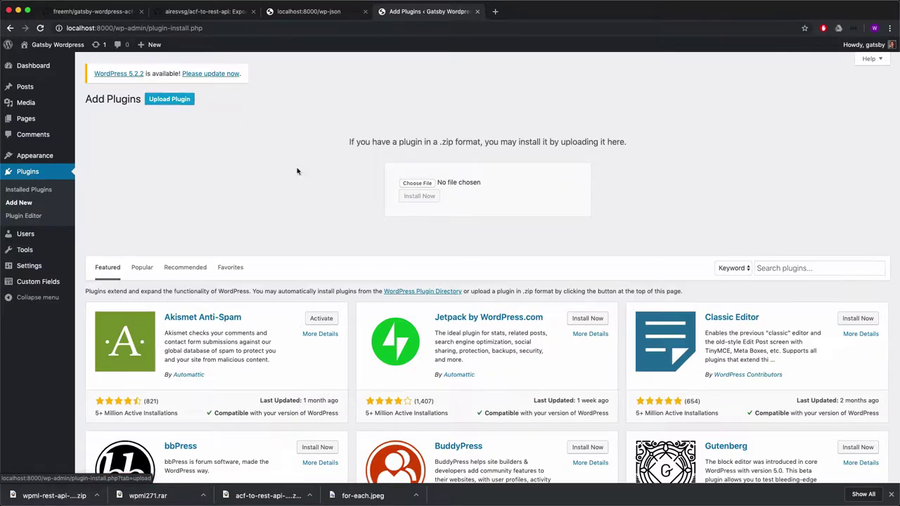
Upload sitepress-multilingual-cms.zip, install WPML Multilingual CMS 4.2.7.1, and activate it.
click(414, 184)
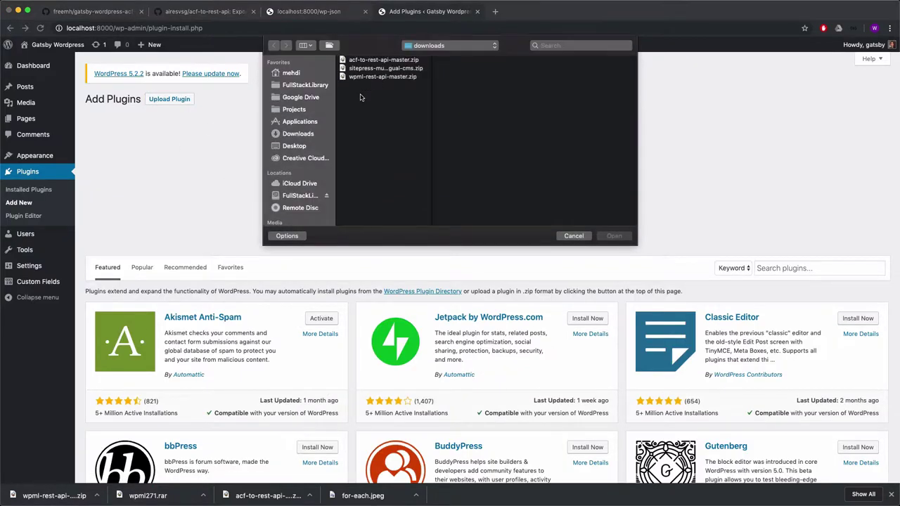
click(386, 68)
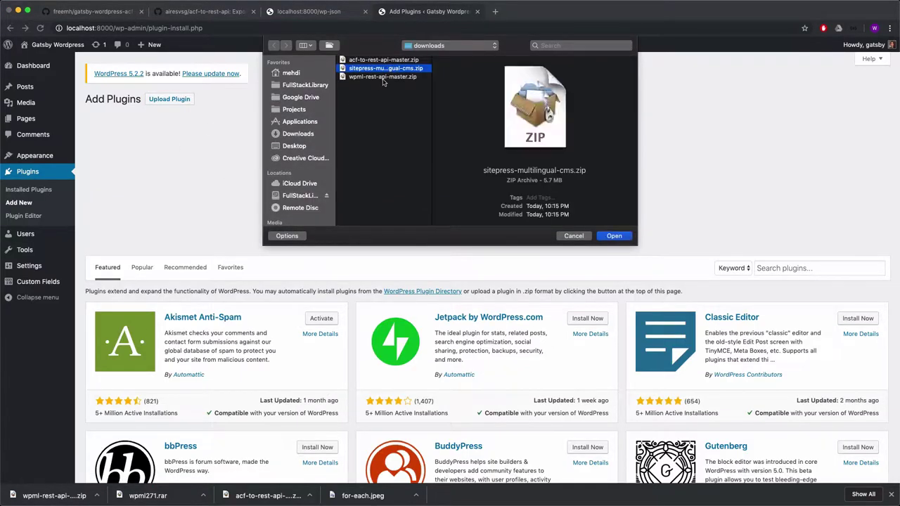
click(614, 239)
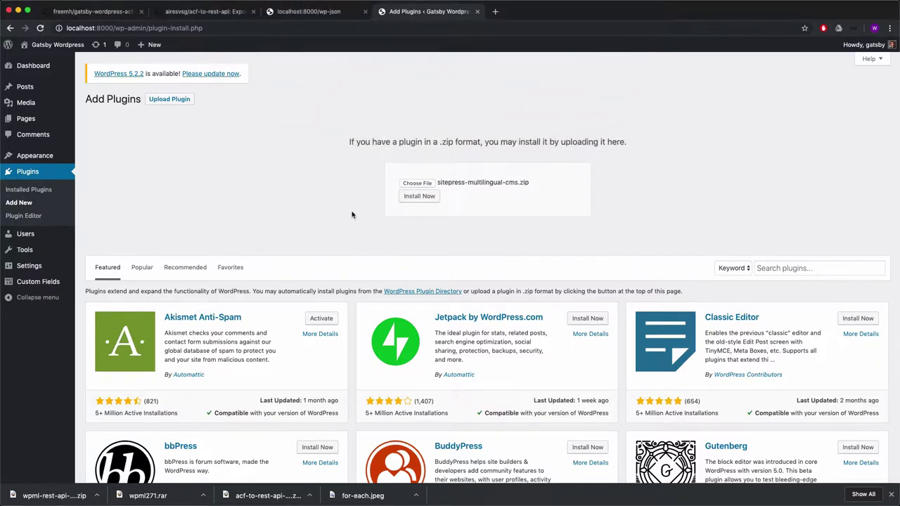
click(425, 197)
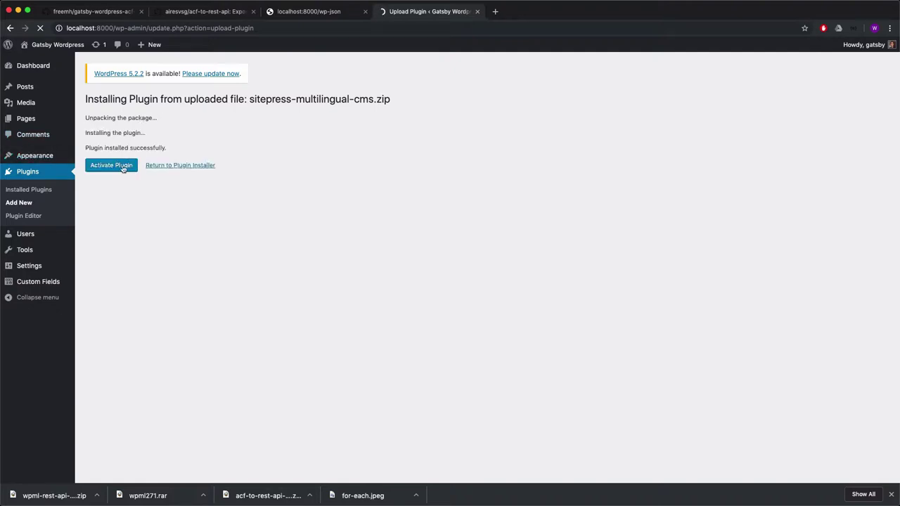
click(122, 164)
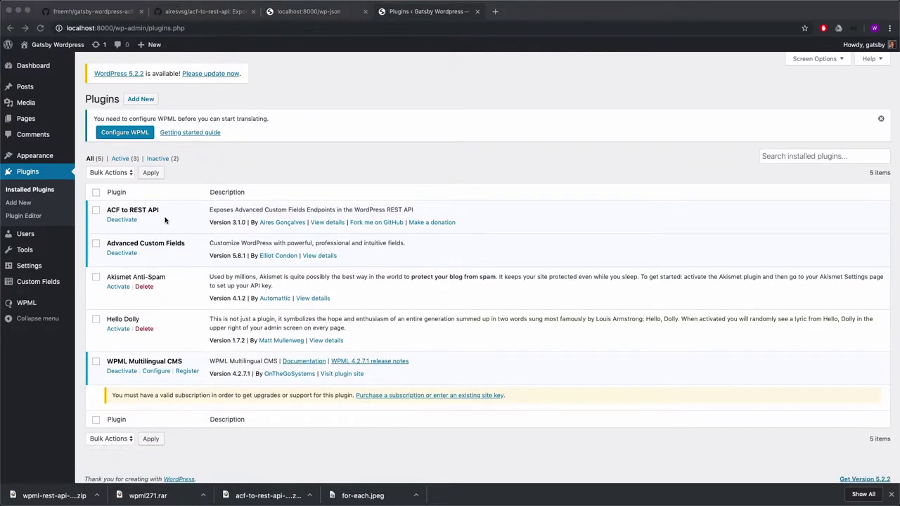
Start WPML setup keeping English as content language and enable French as a translation language.
click(121, 134)
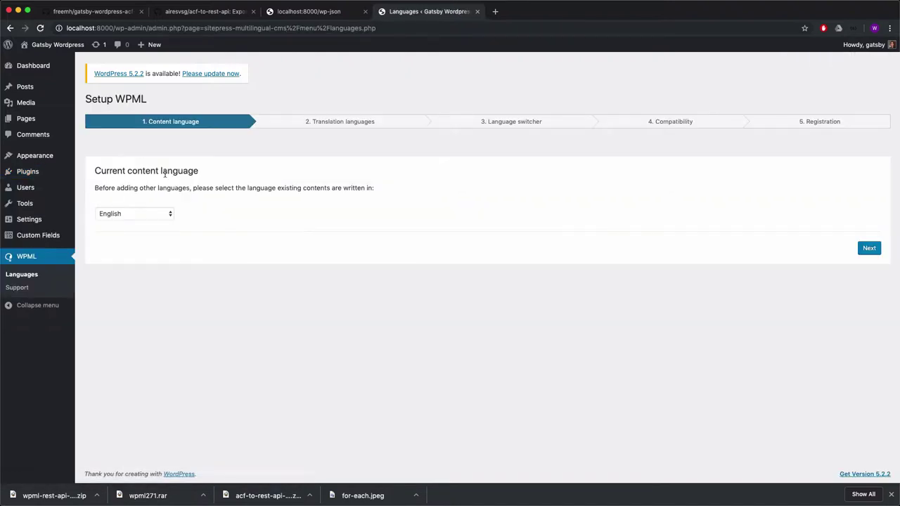
click(868, 249)
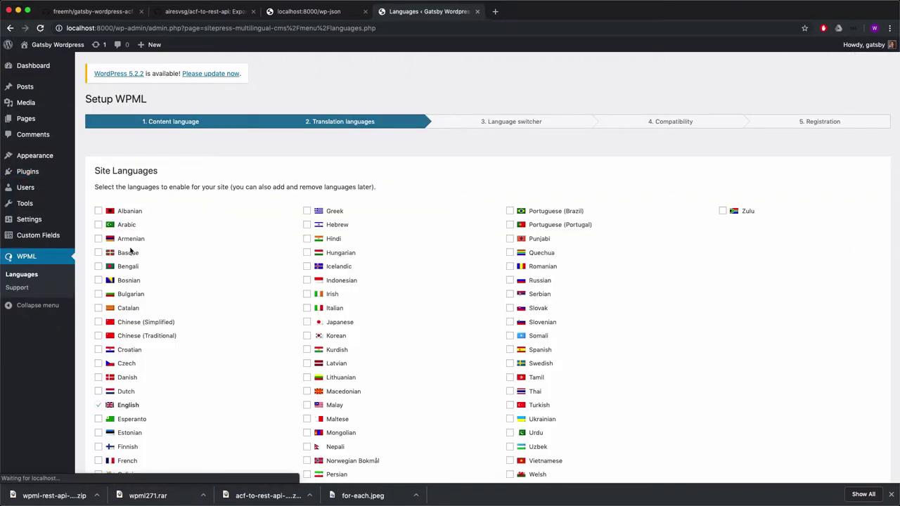
key(super+f)
text(french)
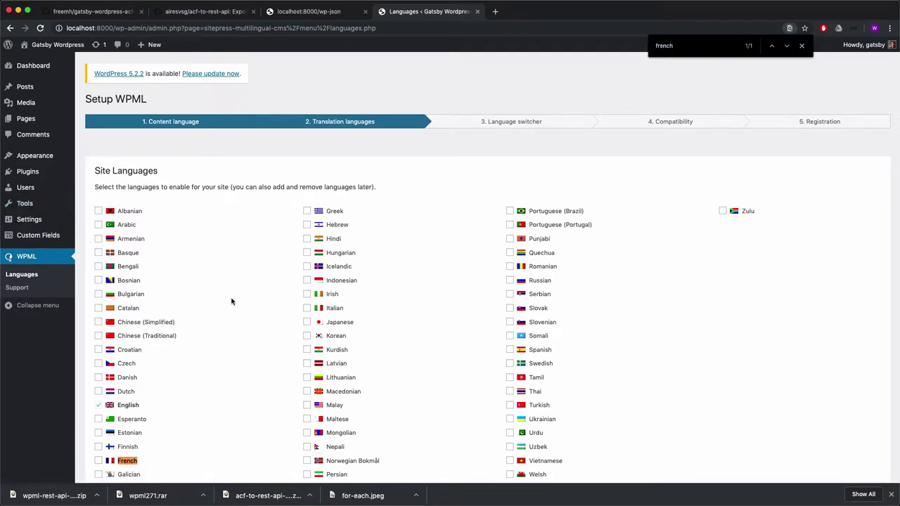
scroll(203, 326, down, 2)
click(172, 403)
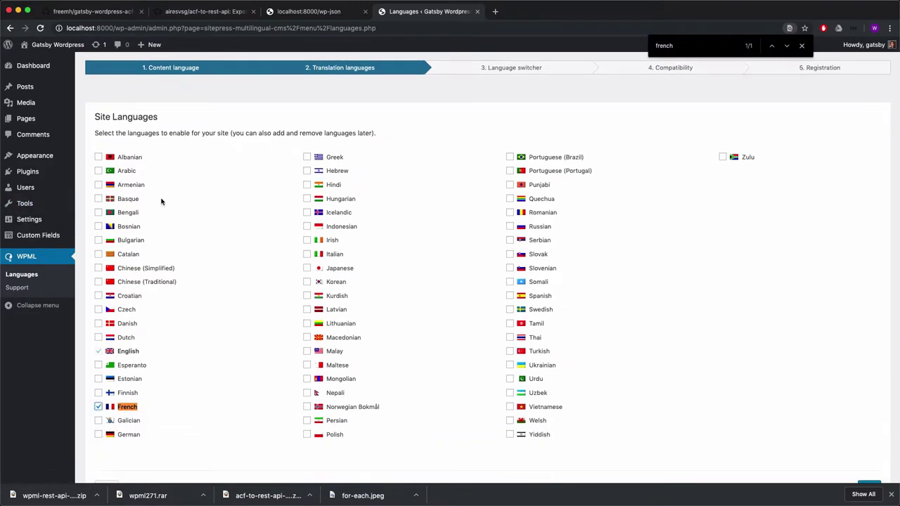
Continue past the Language switcher and Compatibility steps to Registration.
scroll(176, 345, down, 2)
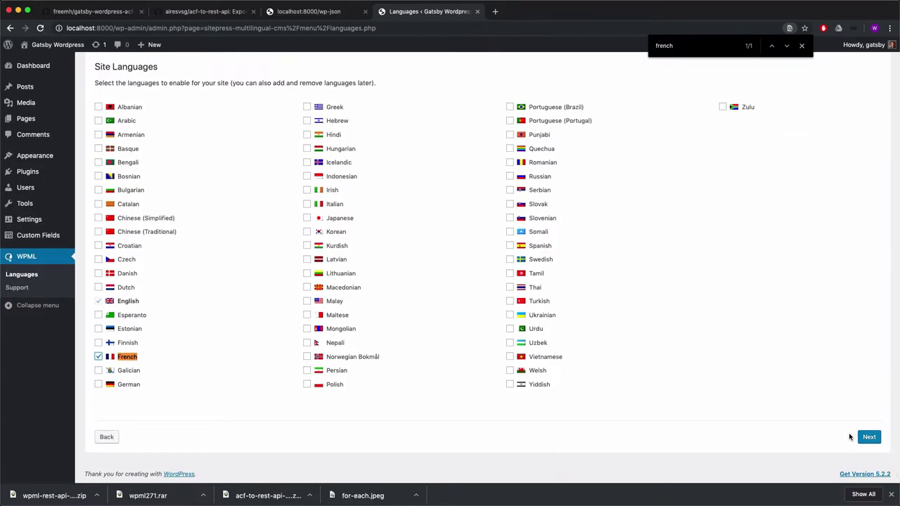
click(877, 437)
click(866, 433)
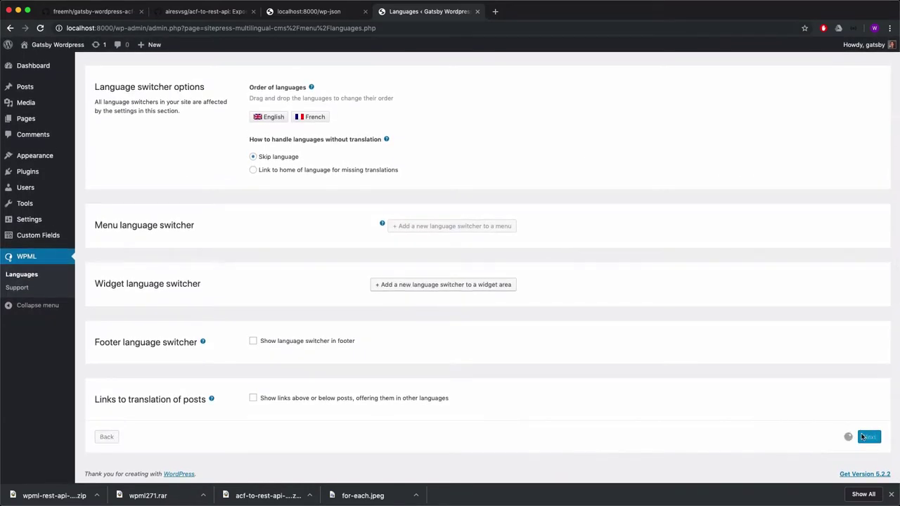
click(870, 273)
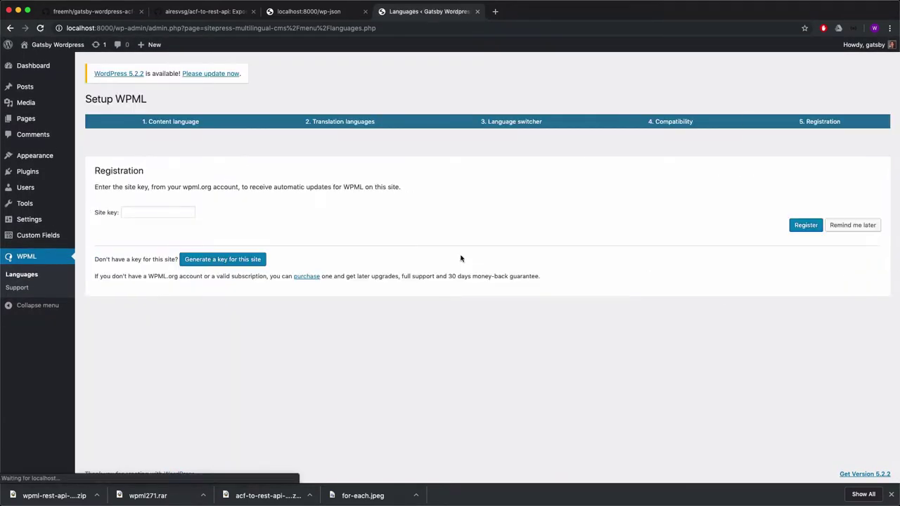
Finish WPML setup without a site key, review the Languages page, and return to Installed Plugins.
click(861, 227)
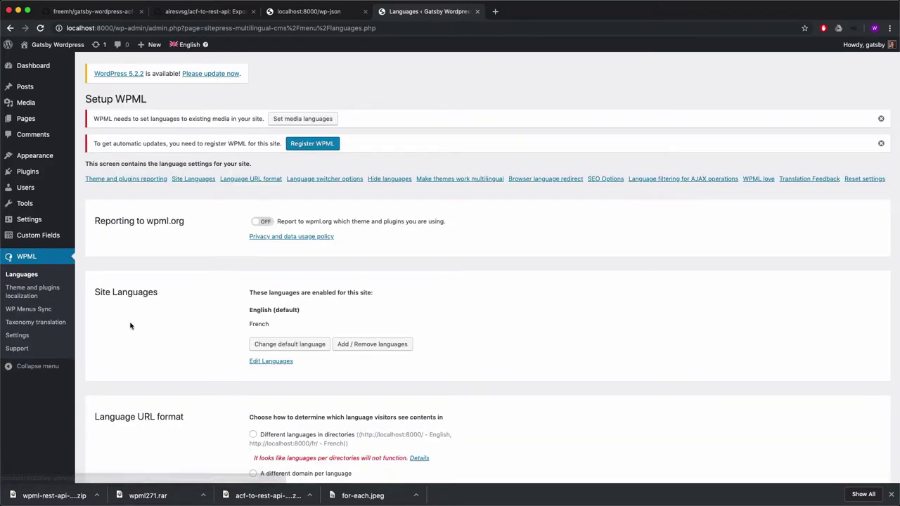
scroll(197, 267, down, 1)
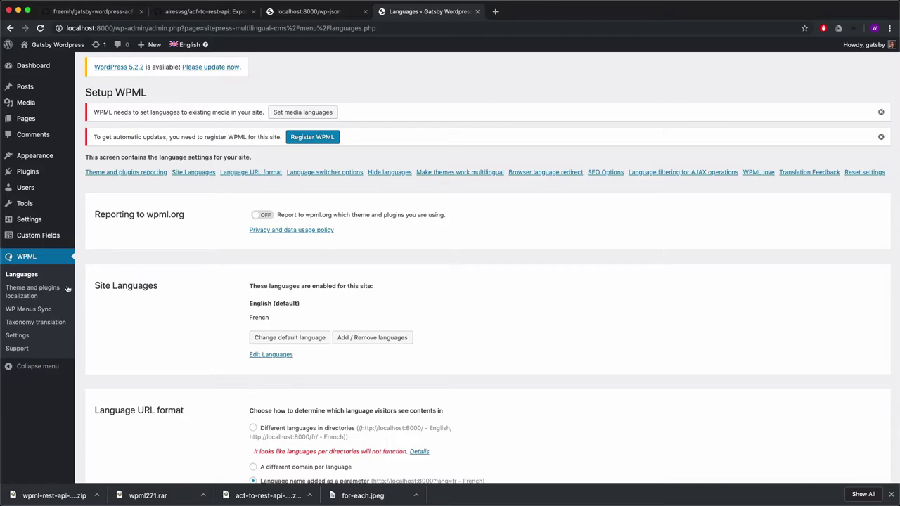
click(23, 175)
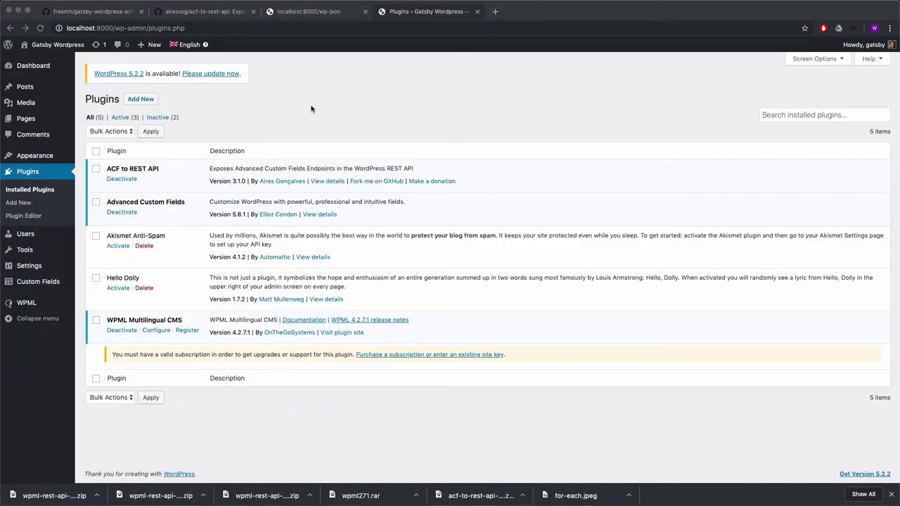
Open the WPML-REST-API repository from the README and save its wpml-rest-api-master ZIP to downloads.
click(103, 12)
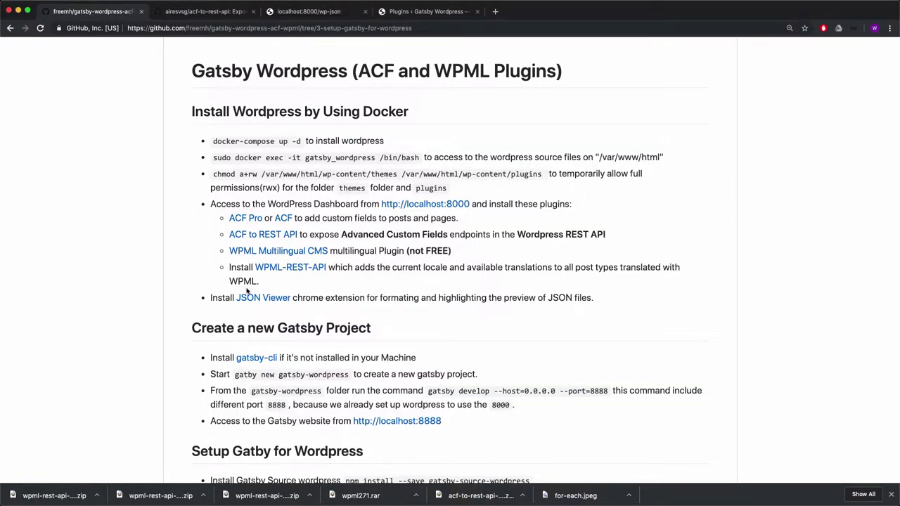
super+click(291, 269)
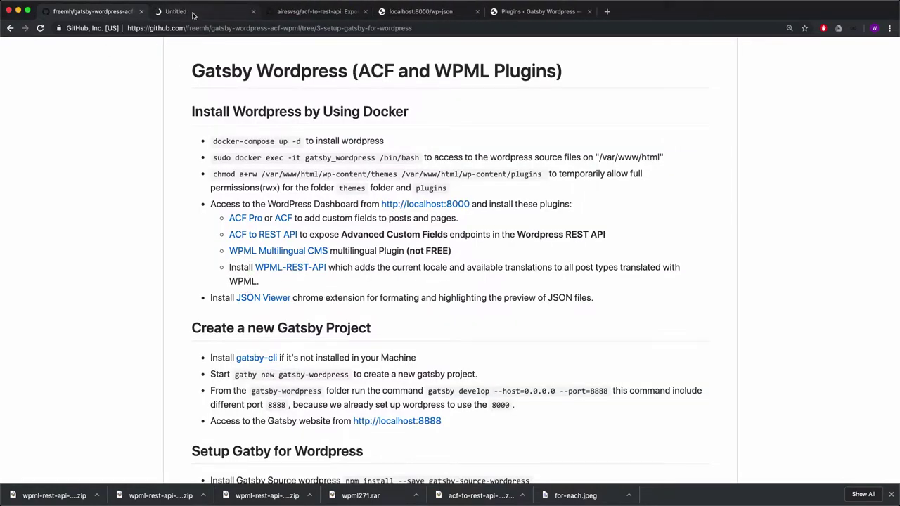
click(193, 13)
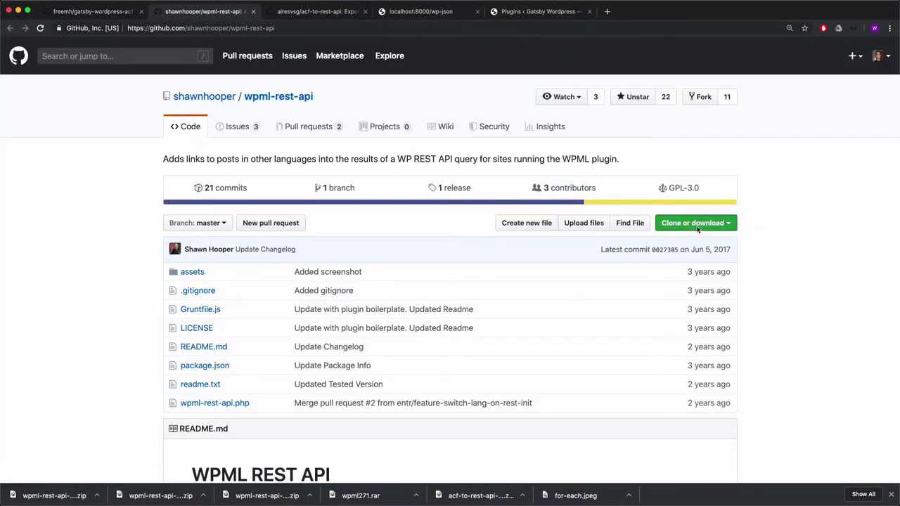
click(697, 226)
click(685, 320)
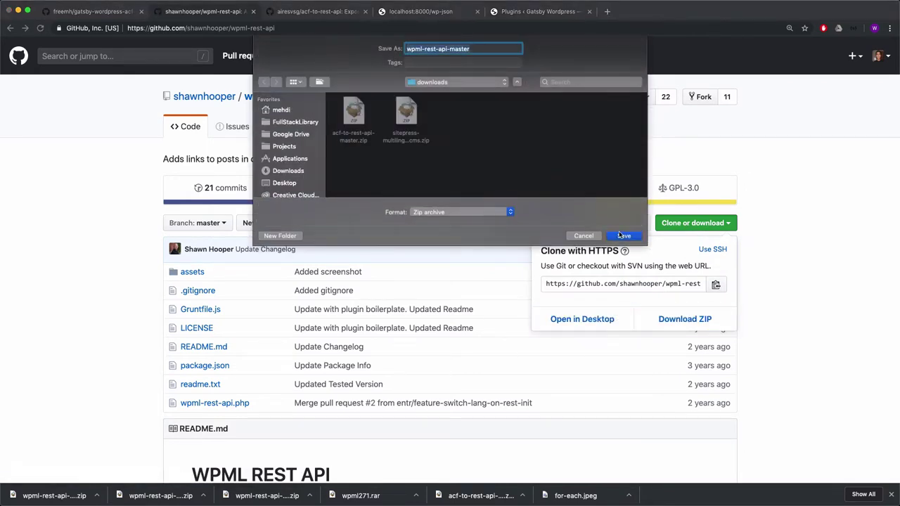
click(623, 237)
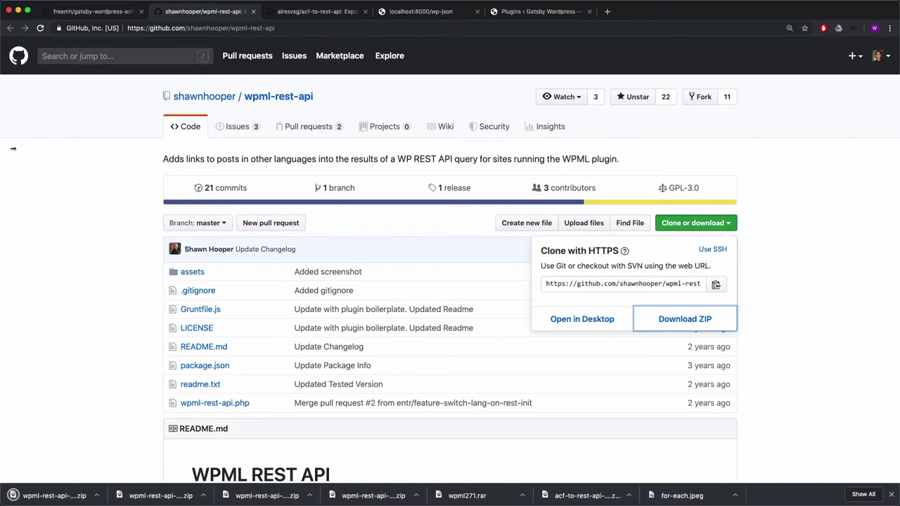
Upload wpml-rest-api-master.zip, install WPML REST API 1.0, and filter the list to active plugins.
click(526, 14)
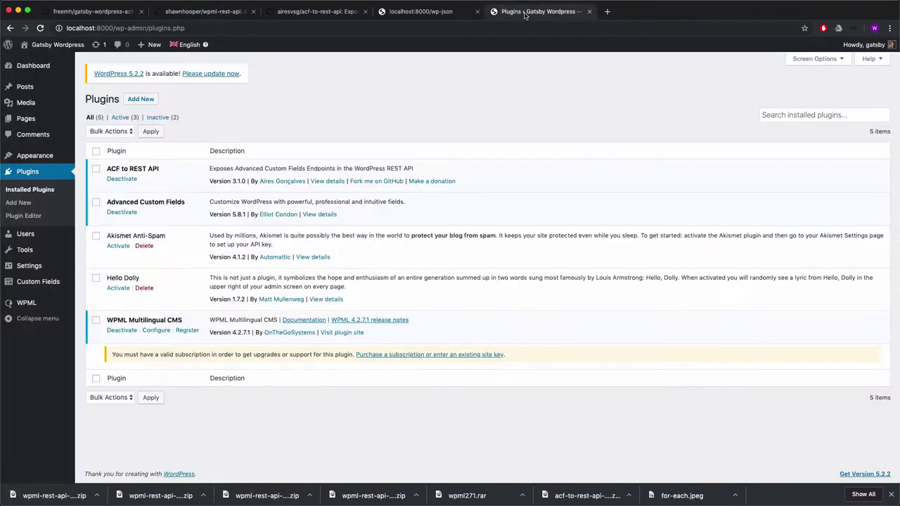
click(134, 100)
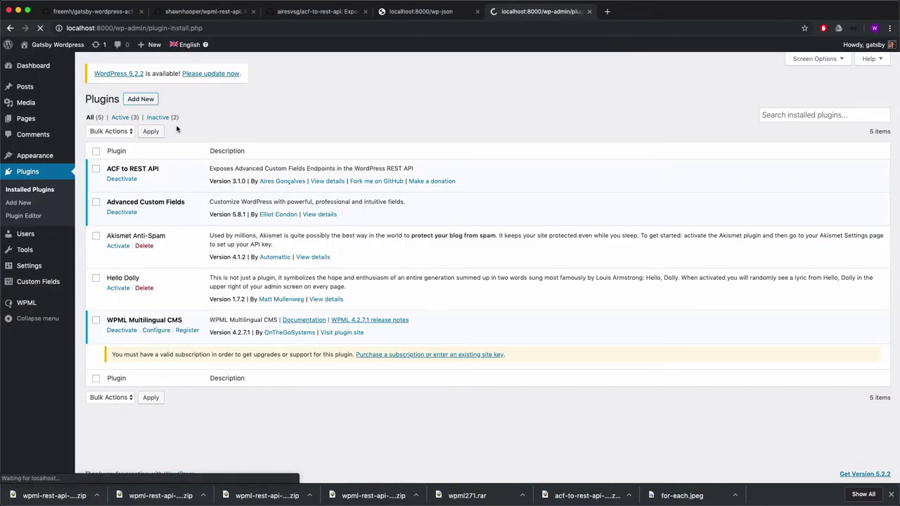
click(168, 99)
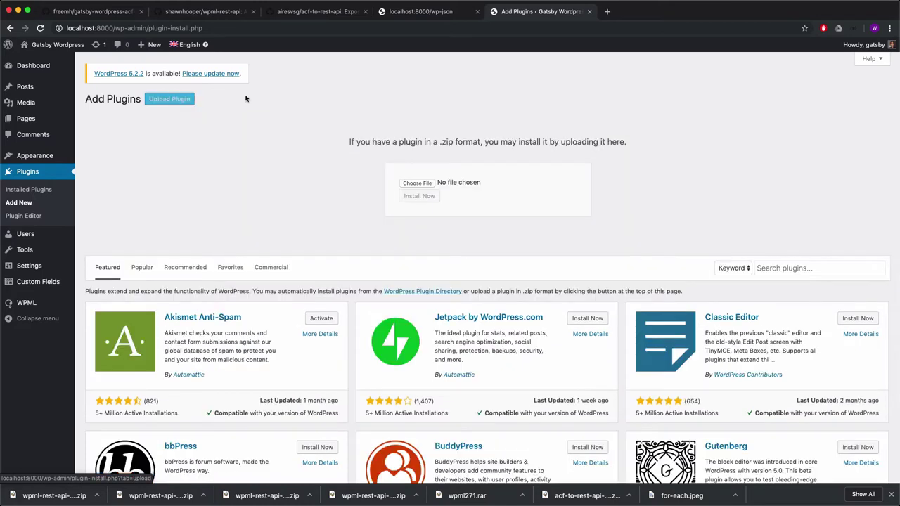
click(417, 184)
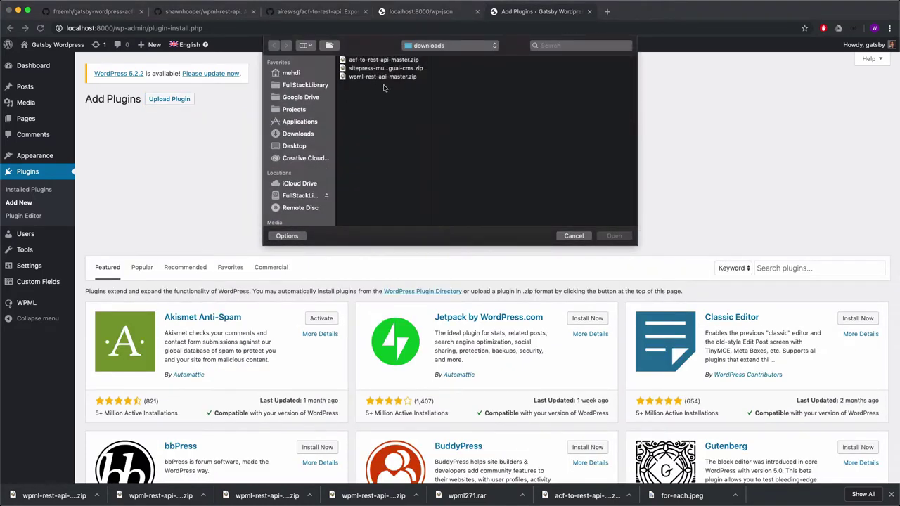
click(383, 78)
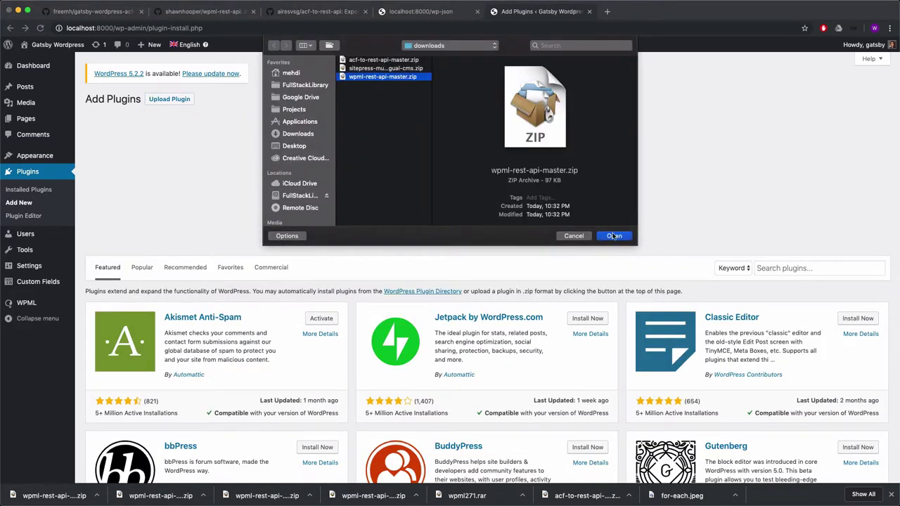
click(614, 236)
click(419, 196)
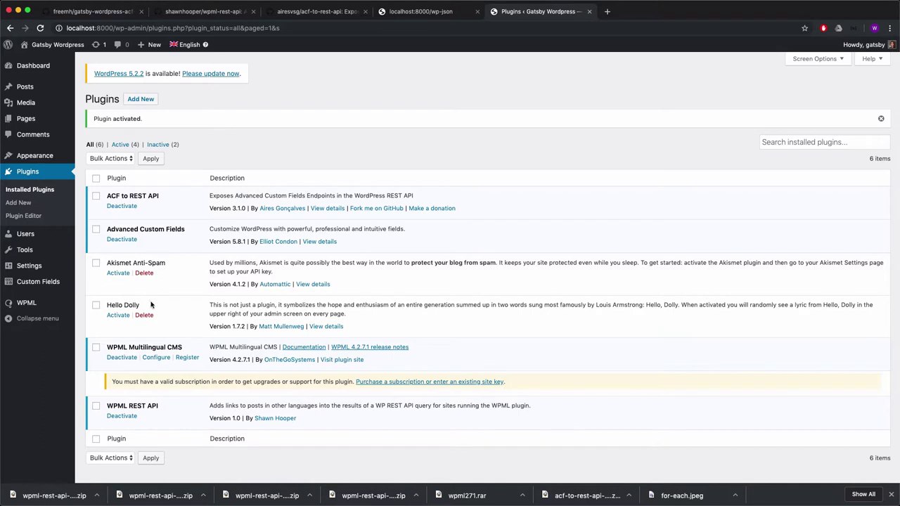
click(121, 145)
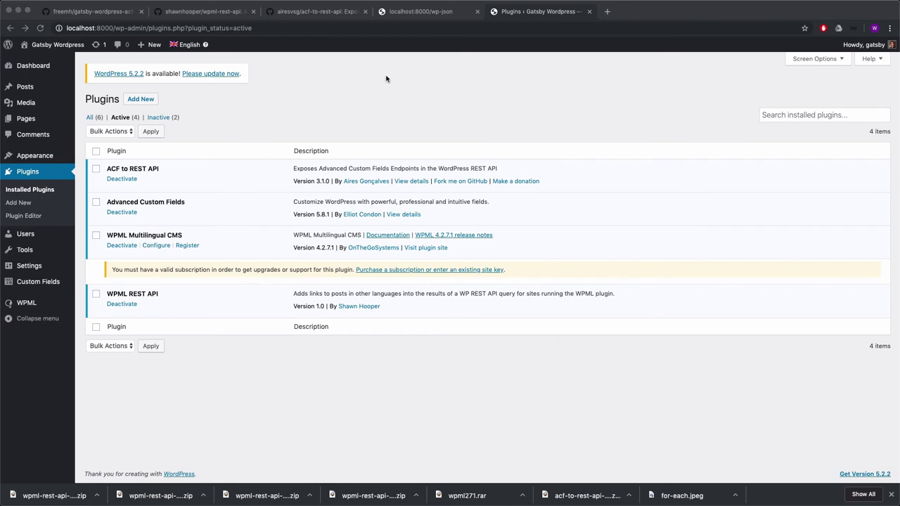
Return to the localhost:8000/wp-json tab showing the oembed/1.0, acf/v3 and wp/v2 namespaces.
click(419, 13)
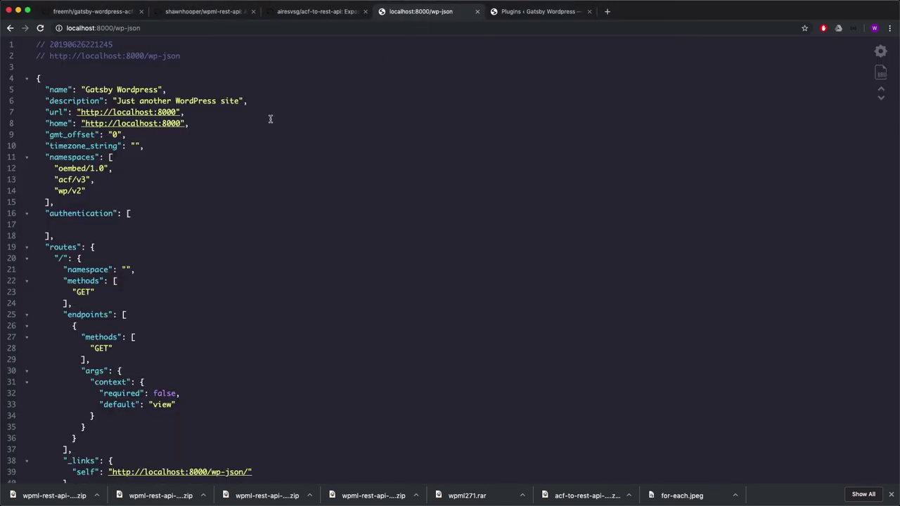